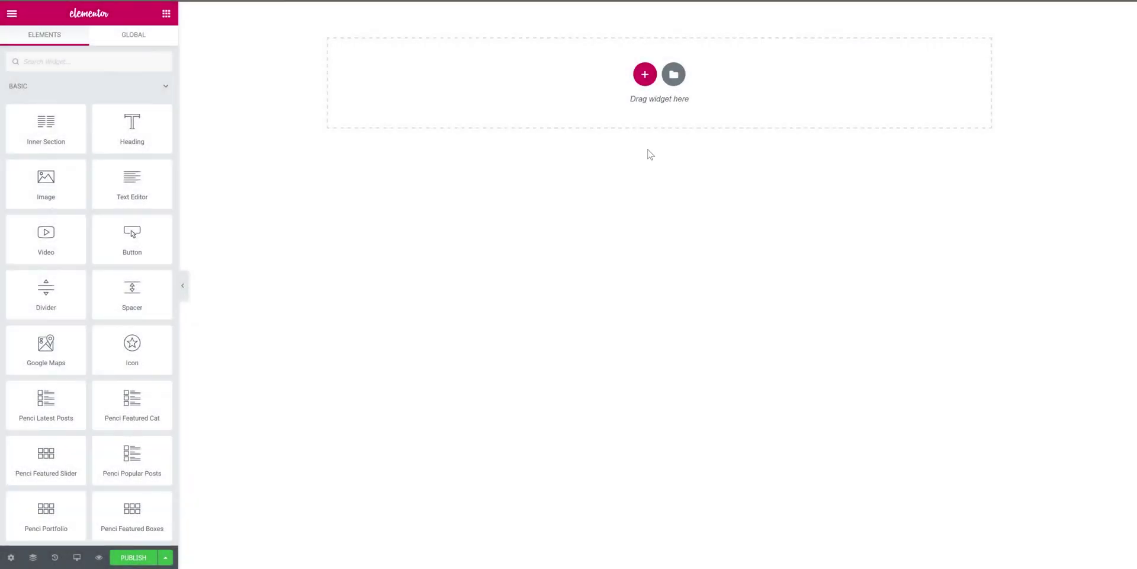
- Add a three-column section with a minimum height of 100 VH
click(645, 75)
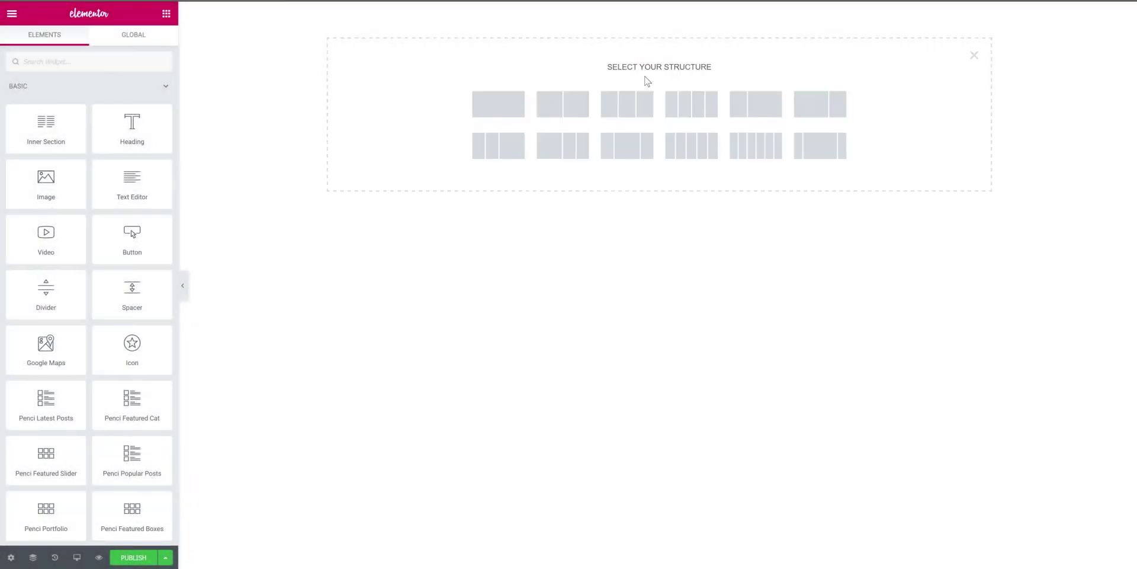
click(633, 109)
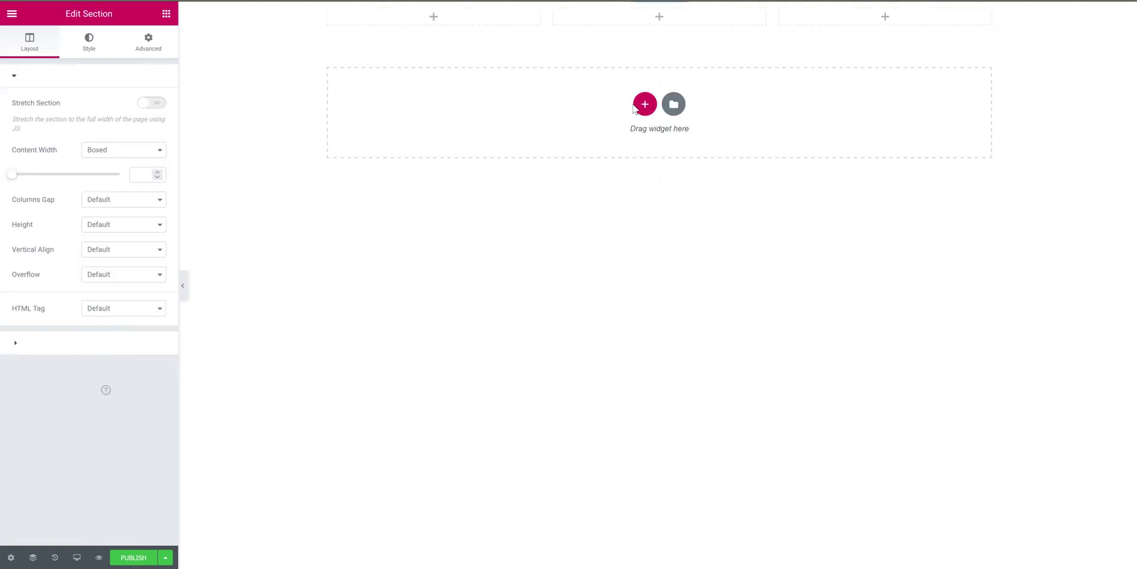
click(152, 225)
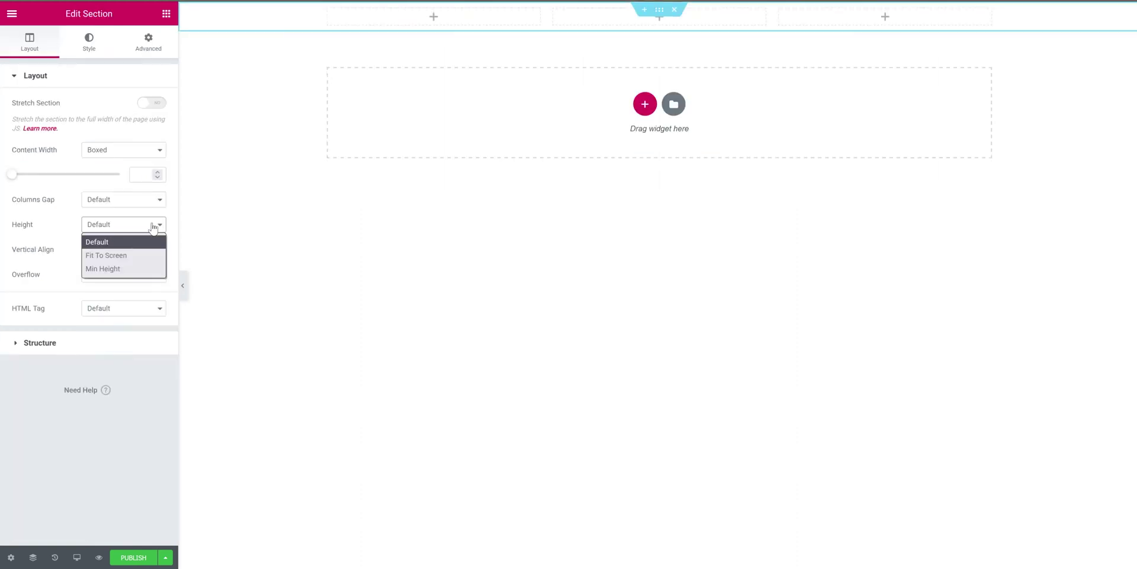
click(135, 268)
click(137, 271)
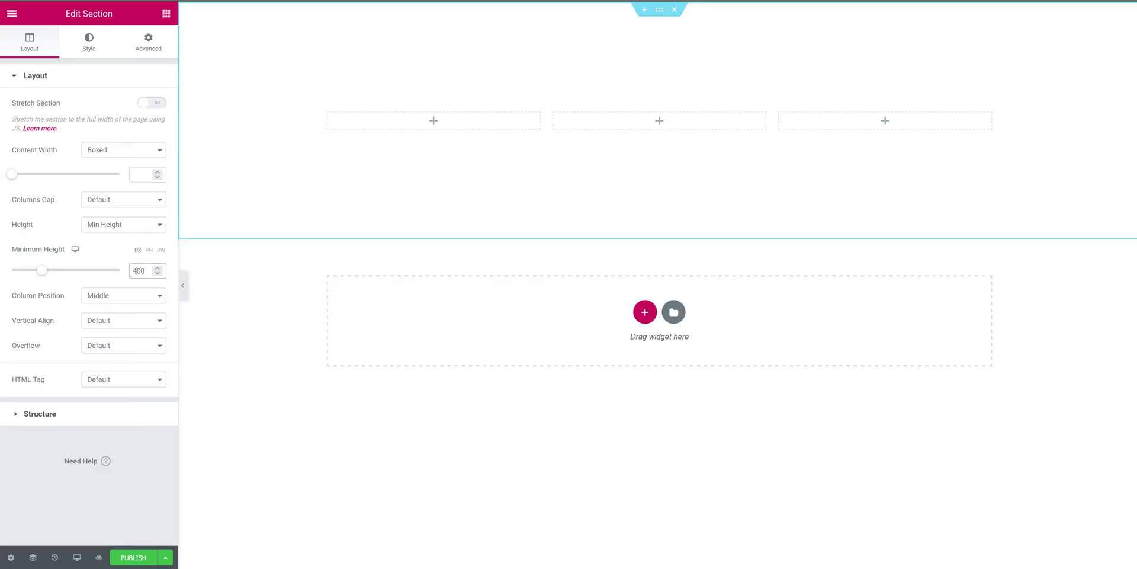
click(149, 250)
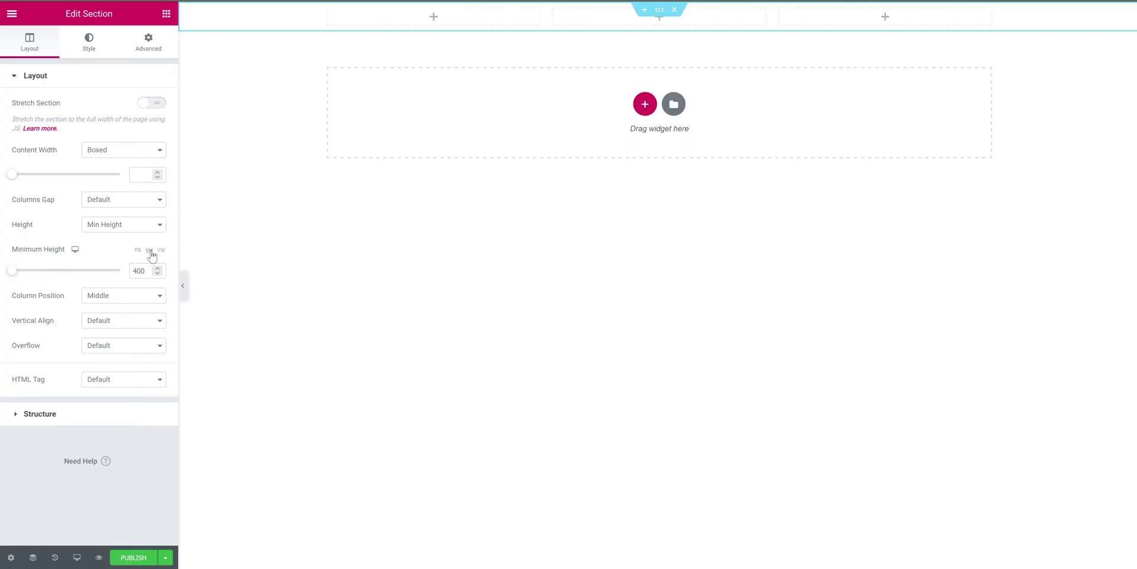
double_click(138, 271)
text(100)
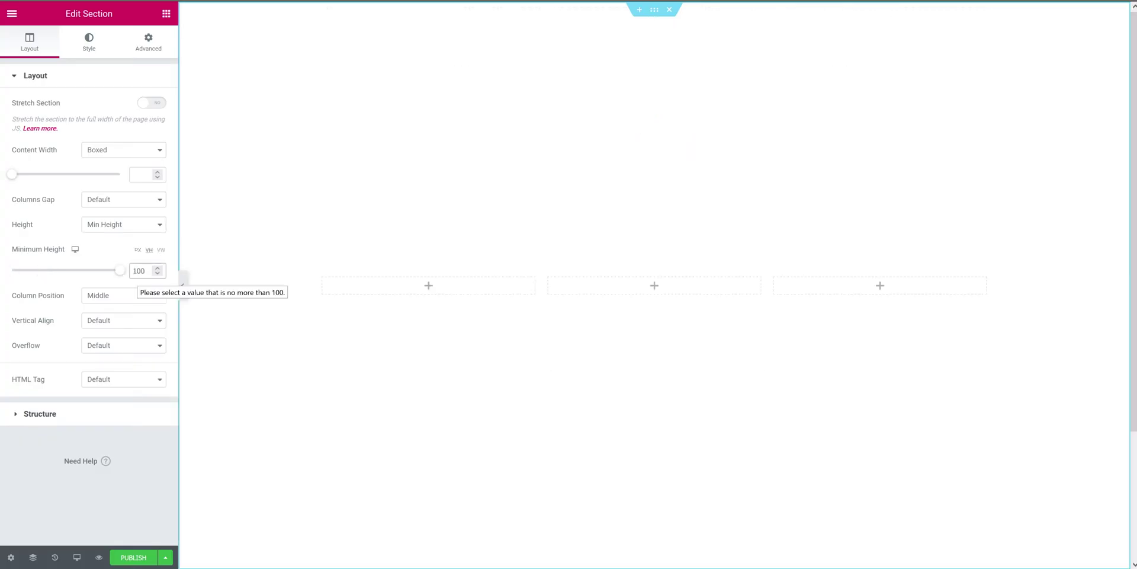
- Give the section a classic dark navy #080a17 background colour
click(89, 41)
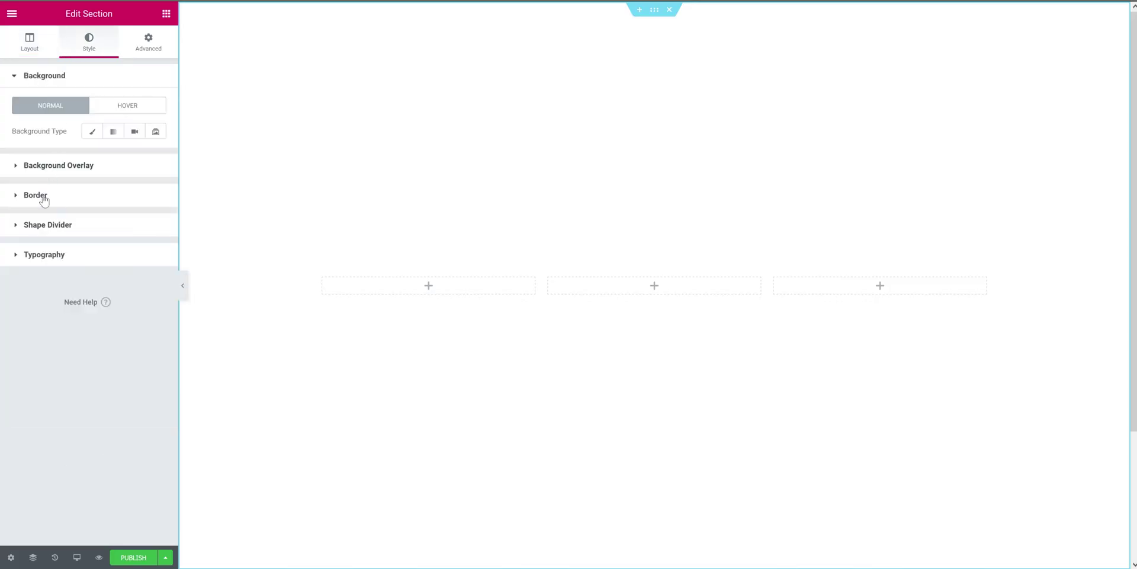
click(92, 136)
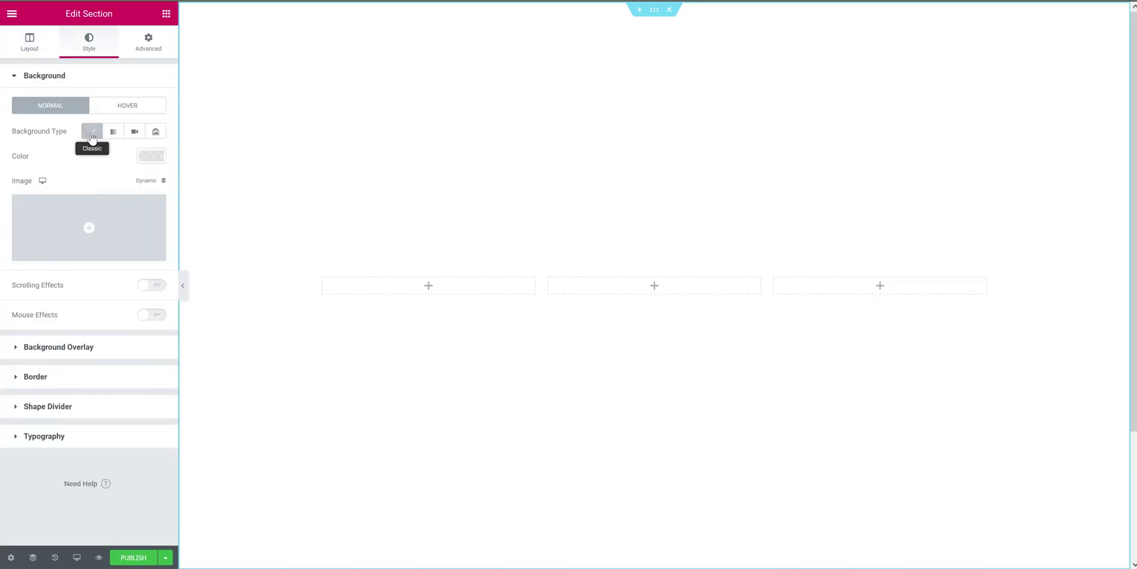
click(146, 157)
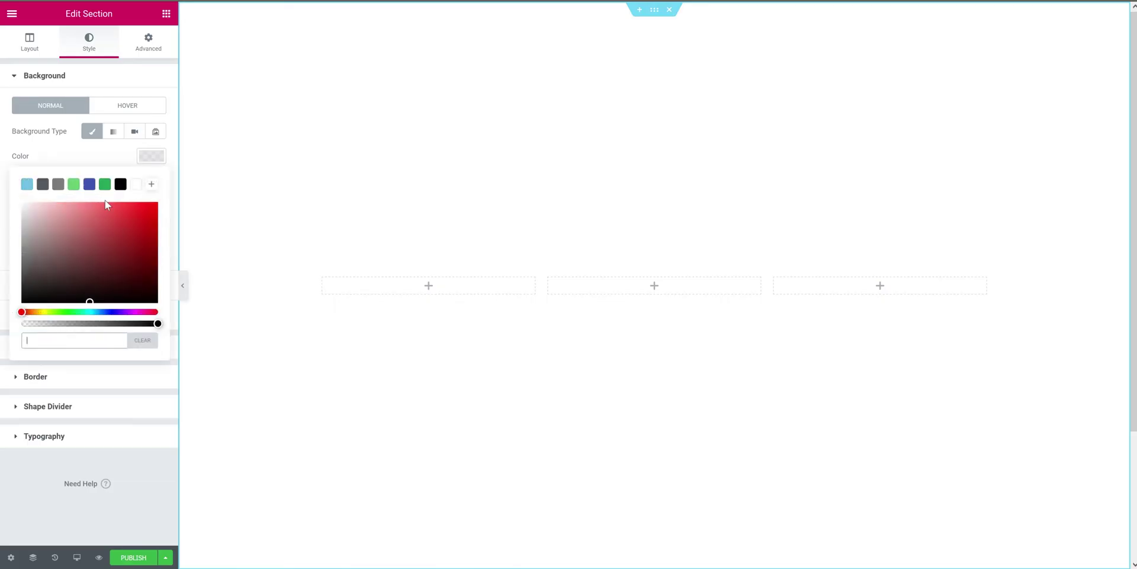
text(#080a17)
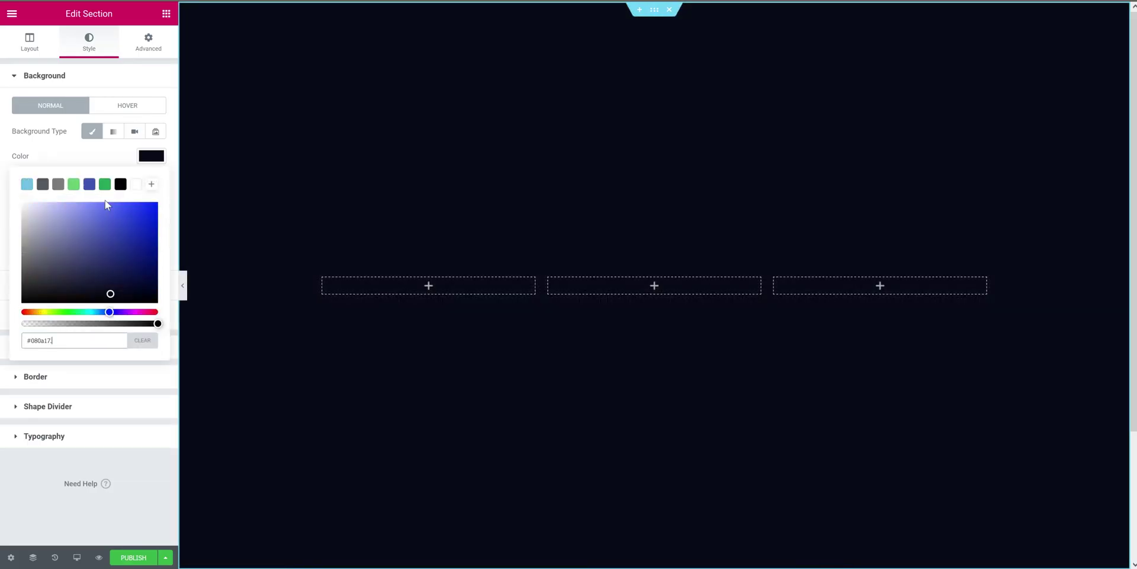
click(130, 453)
- Place an inner section in the middle column and delete its extra column
click(166, 15)
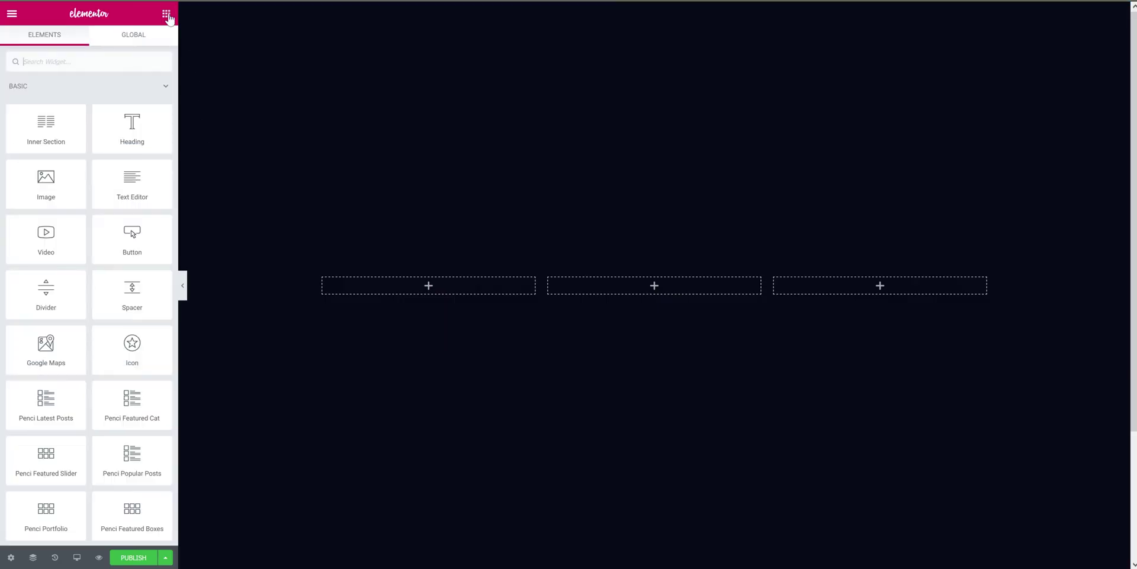
drag(41, 140, 645, 292)
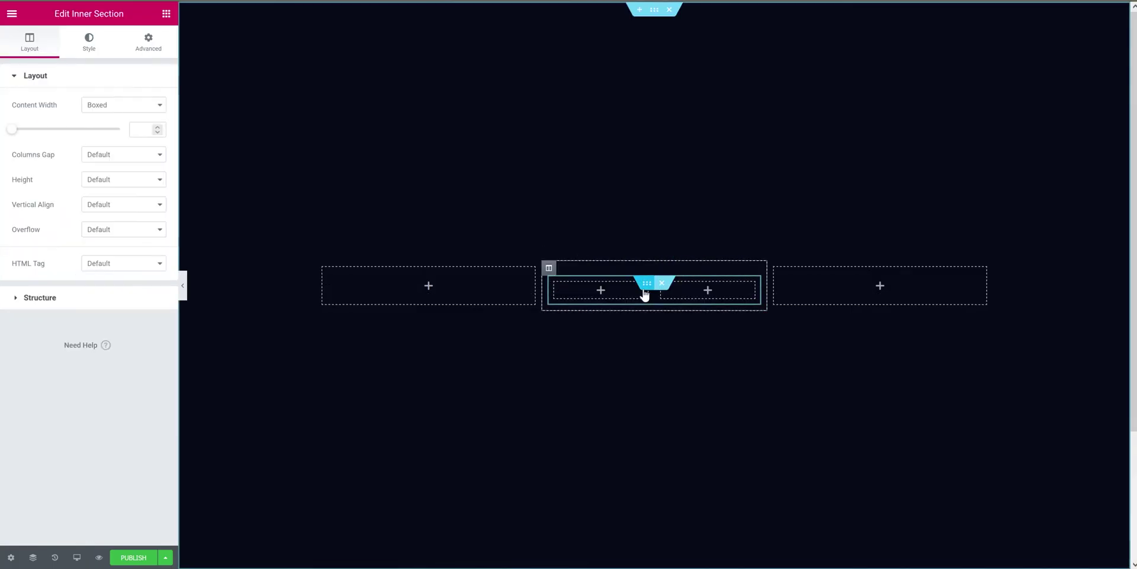
click(691, 292)
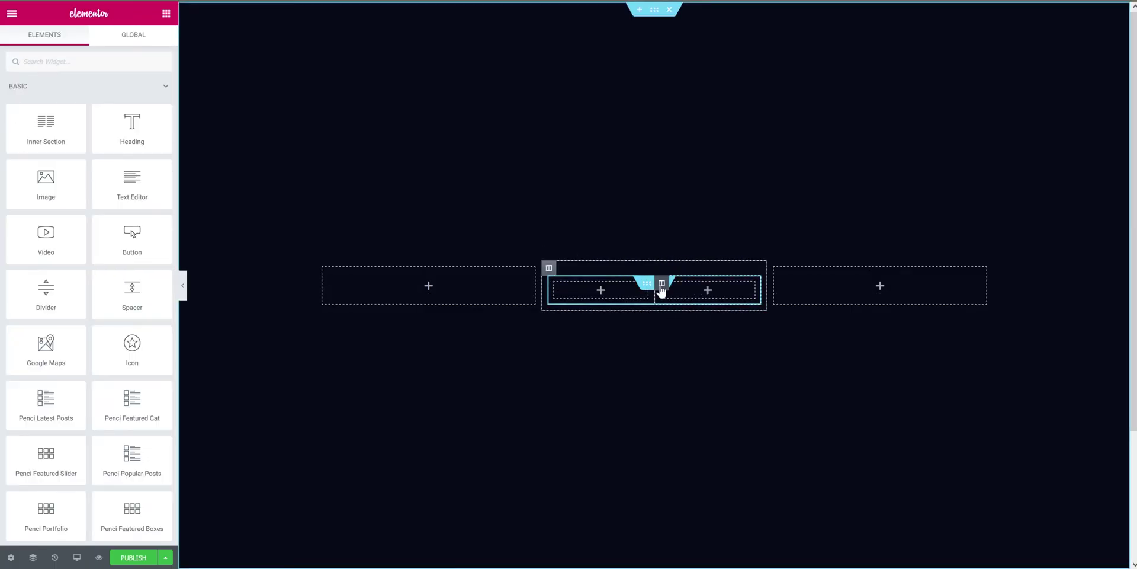
right_click(662, 284)
click(697, 460)
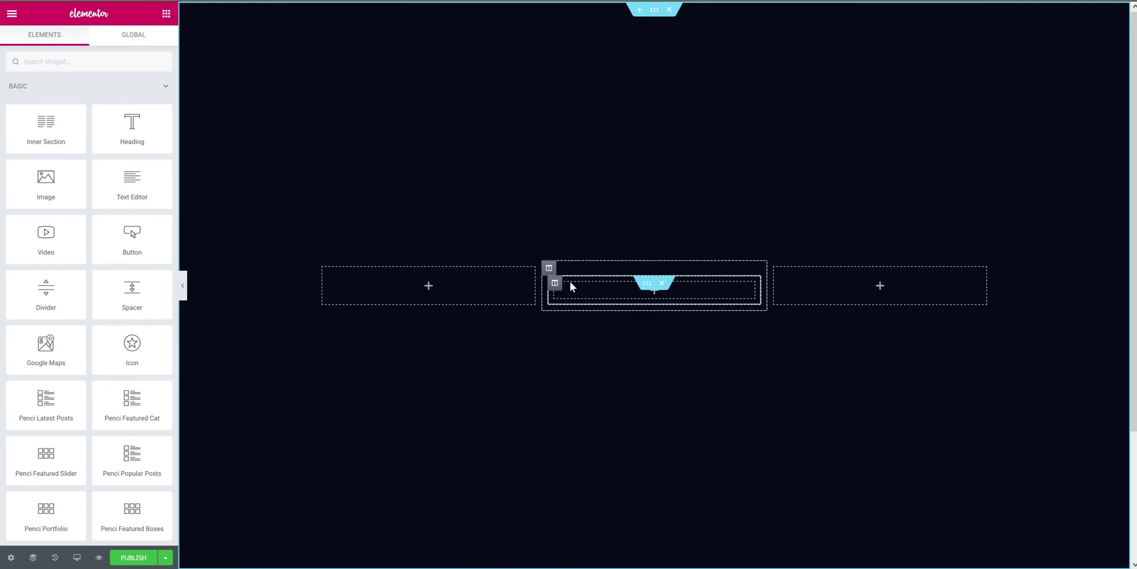
- Set the middle column's padding to 20 on every side
click(550, 269)
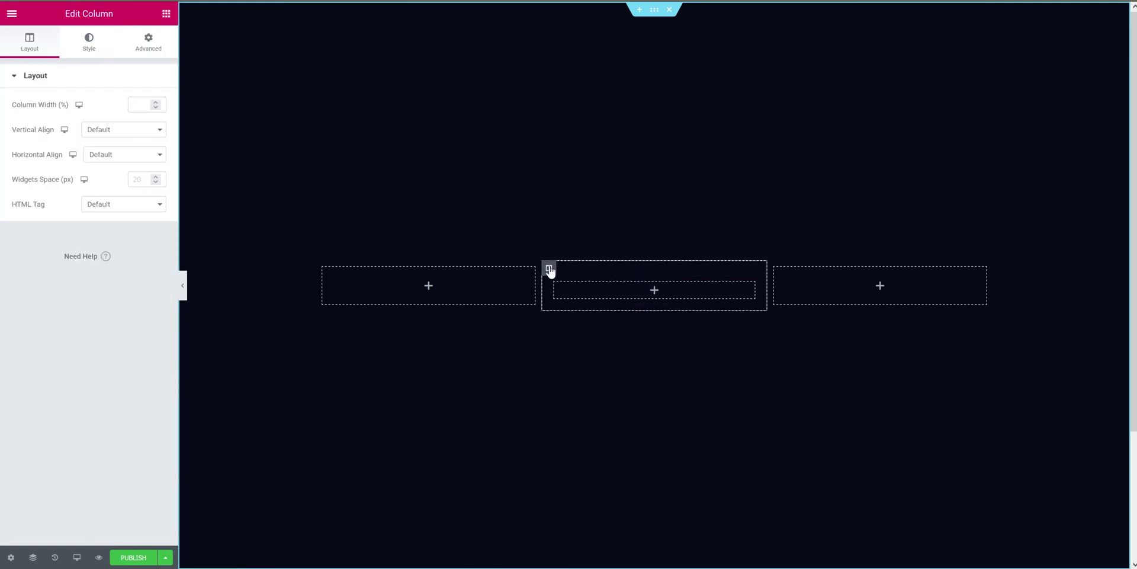
click(135, 50)
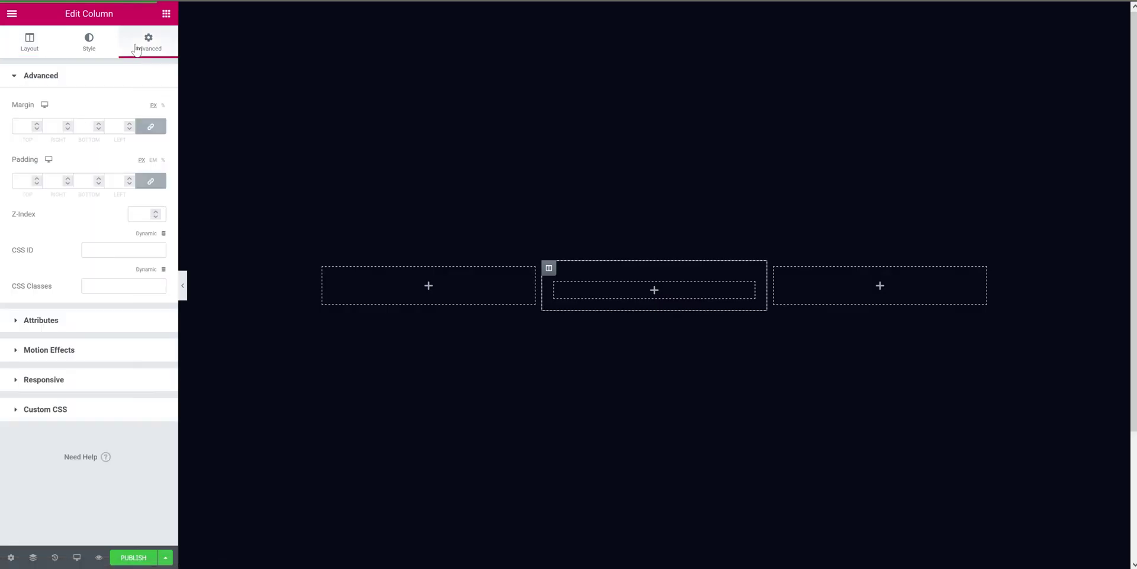
click(22, 181)
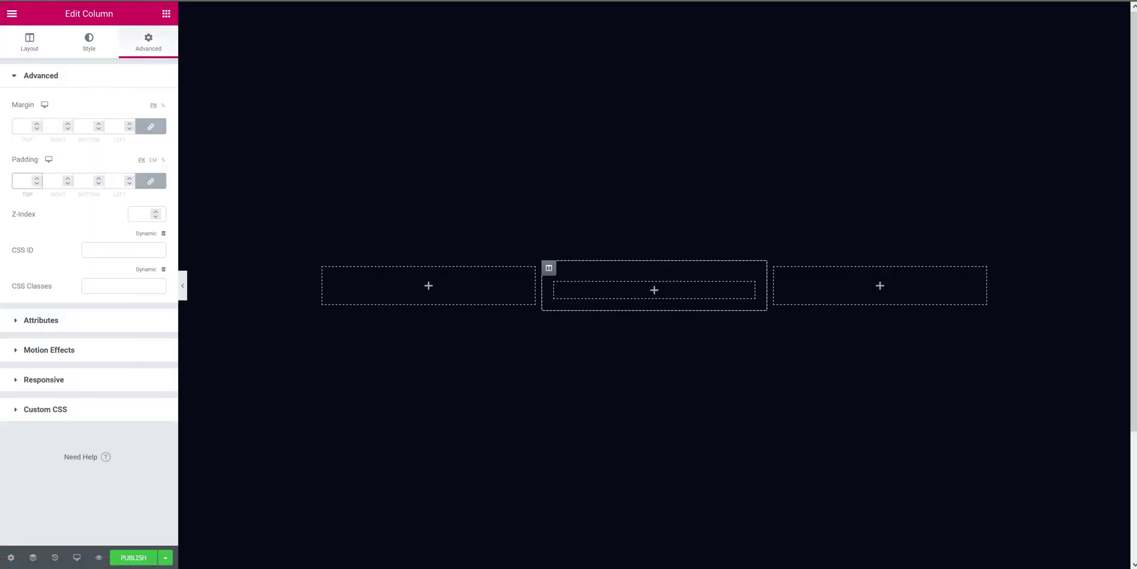
text(15)
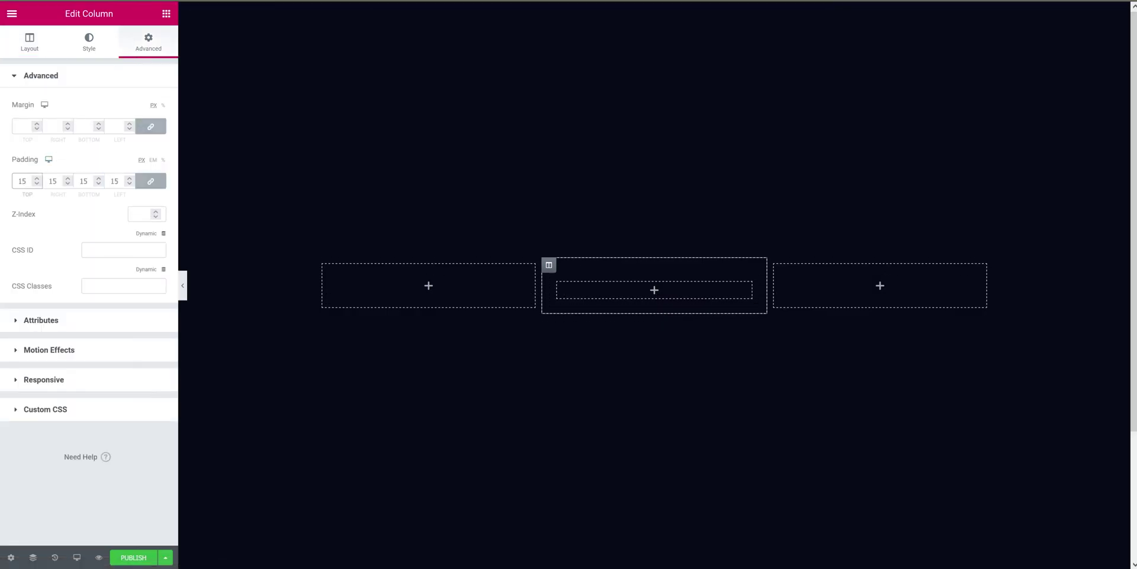
key(BackSpace)
key(BackSpace)
text(20)
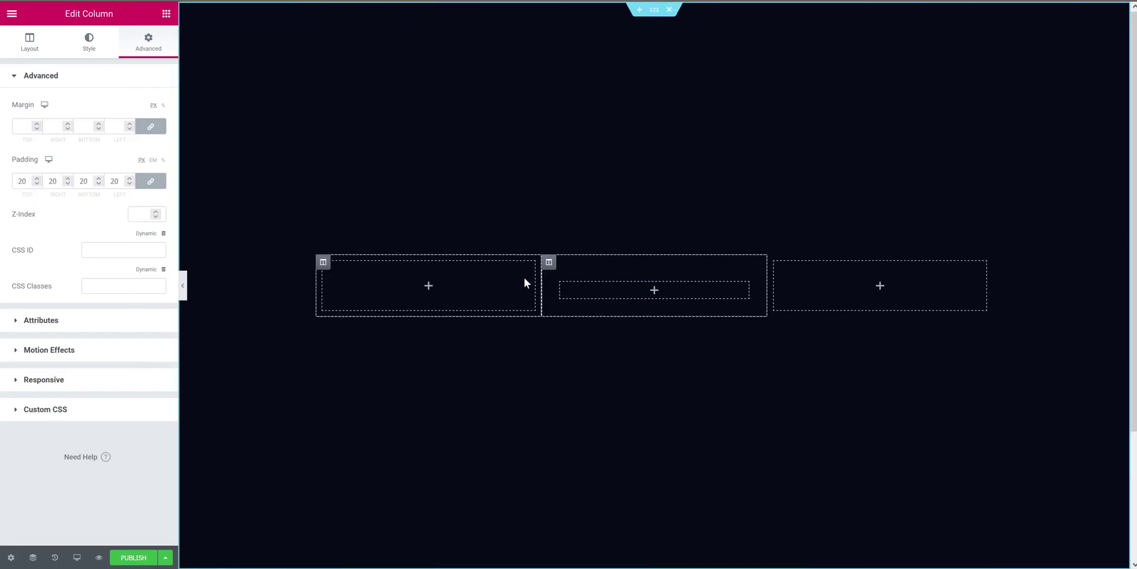
- Give the inner section a minimum height with its content vertically centred
click(647, 284)
click(137, 179)
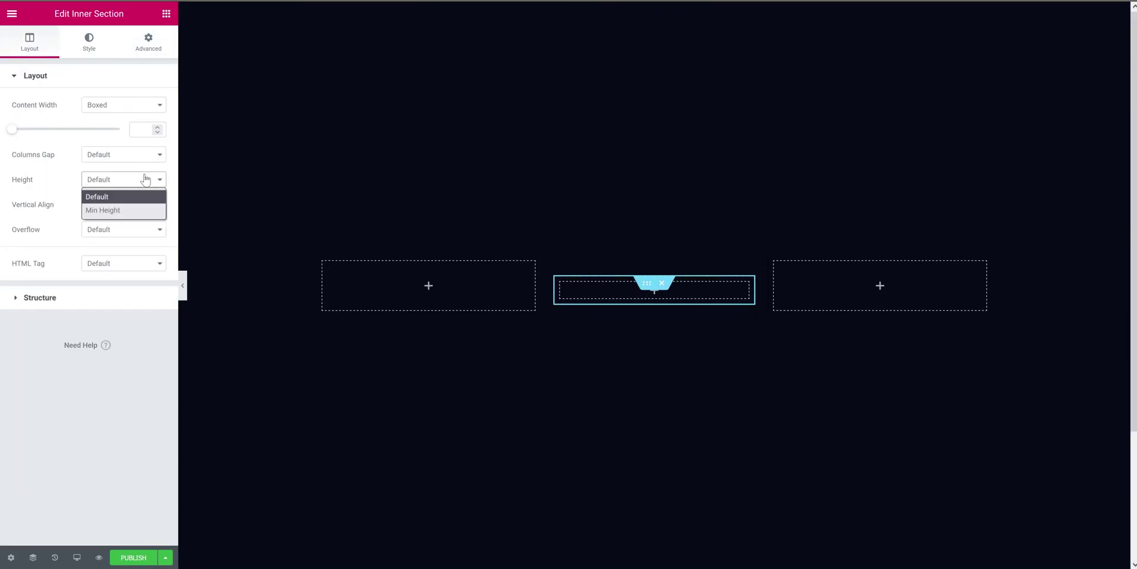
click(125, 210)
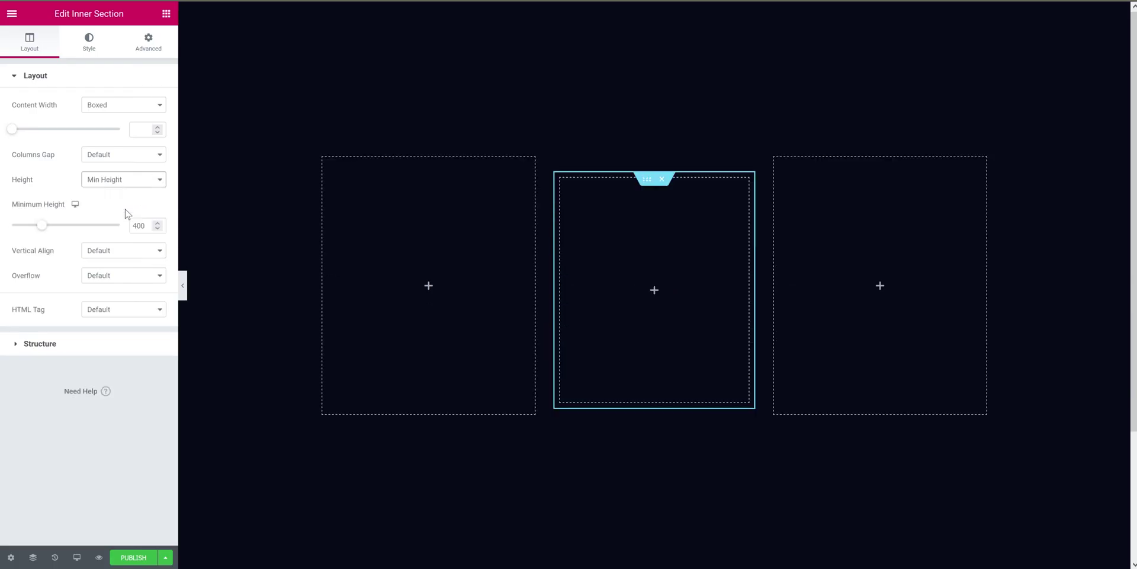
click(123, 254)
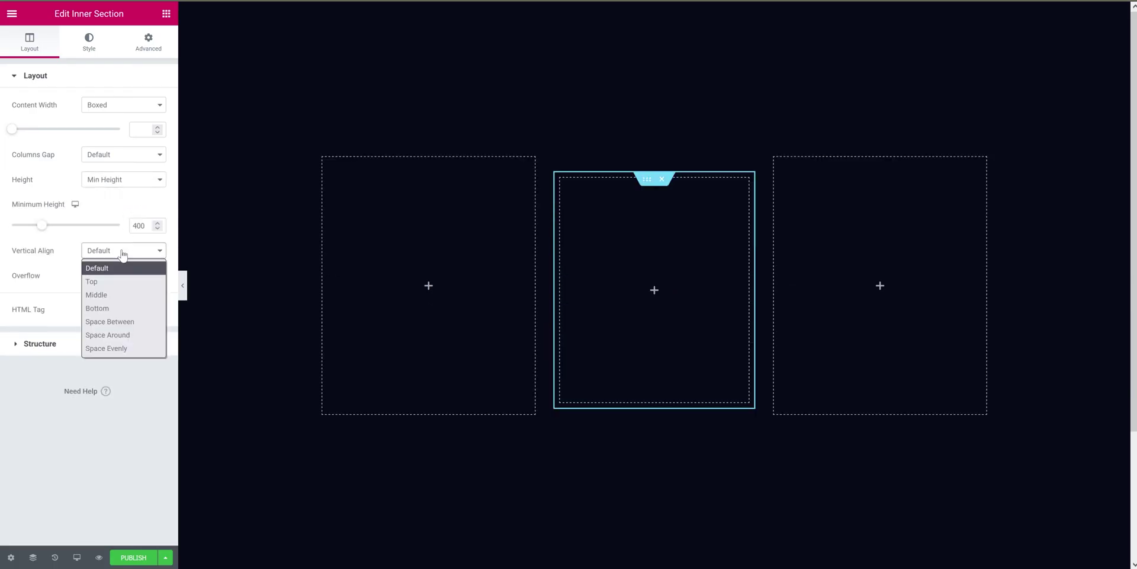
click(113, 295)
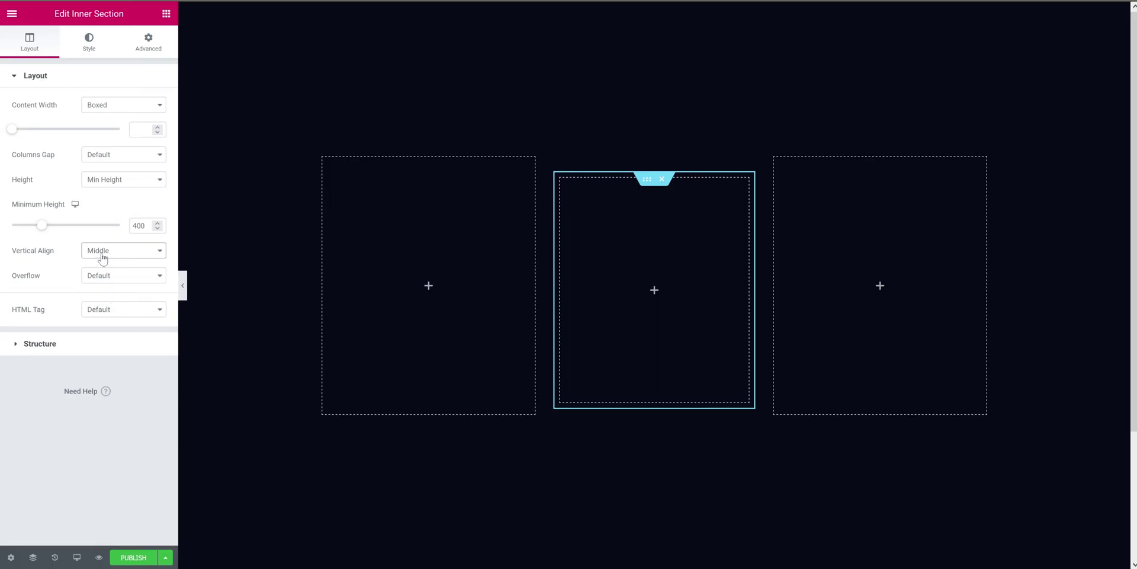
- Set the inner section's classic background colour to #080A17
click(90, 56)
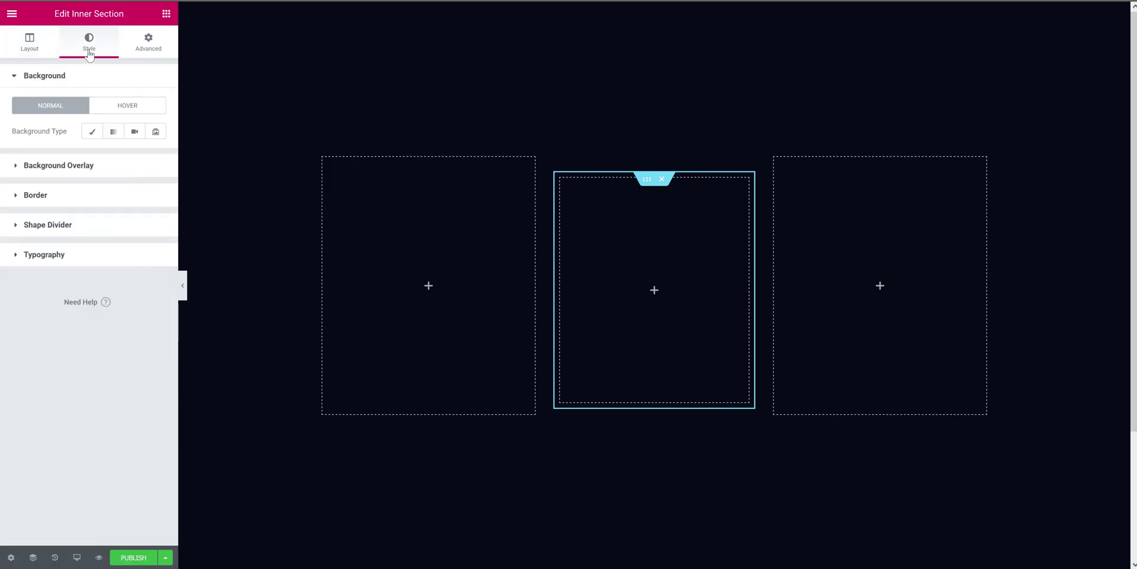
click(91, 134)
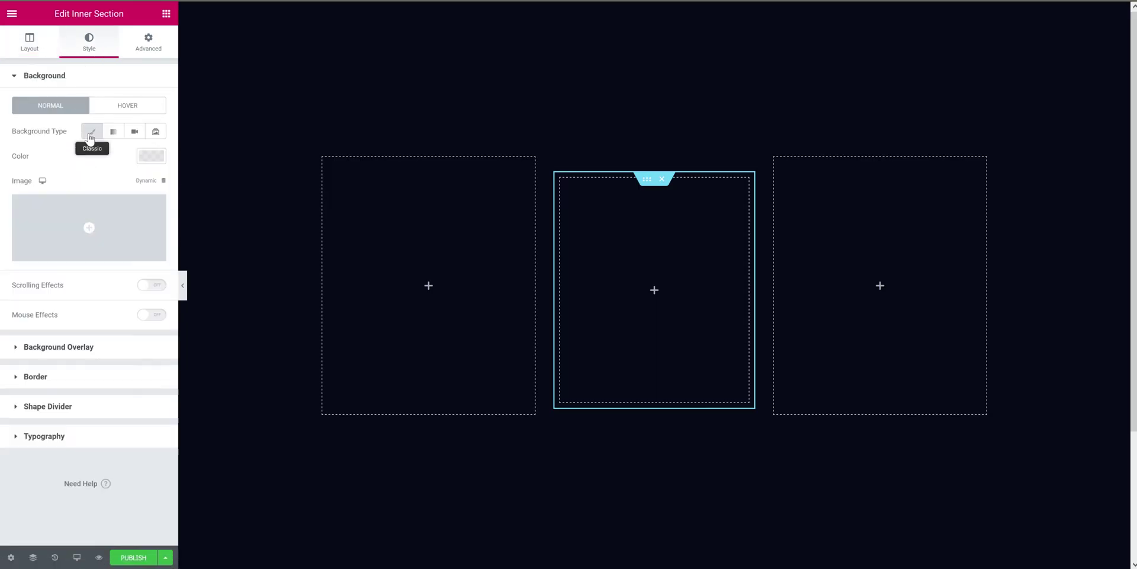
click(154, 157)
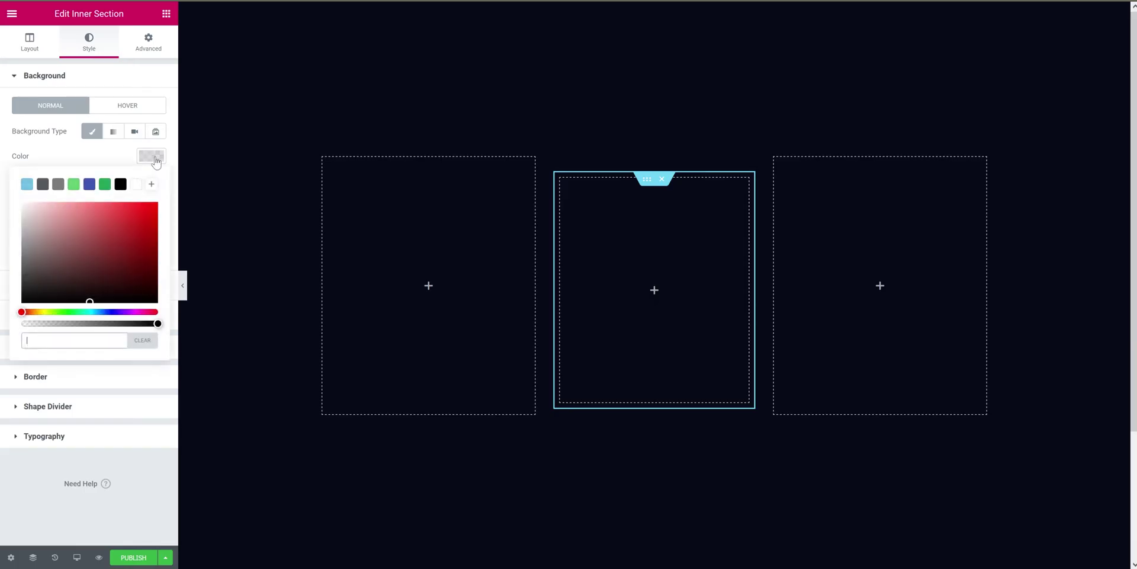
text(#080A17)
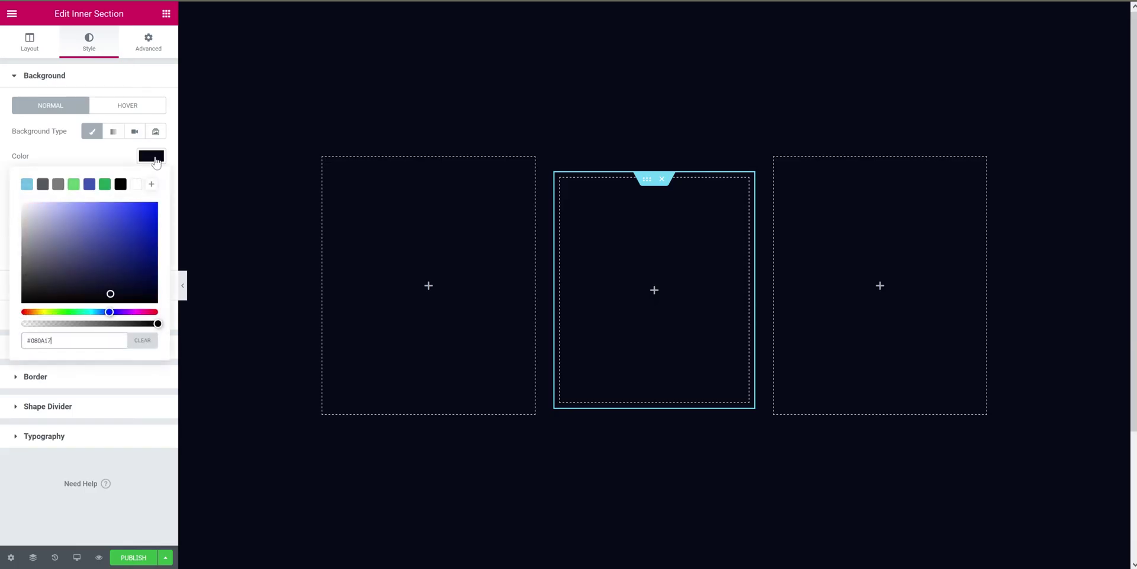
click(133, 459)
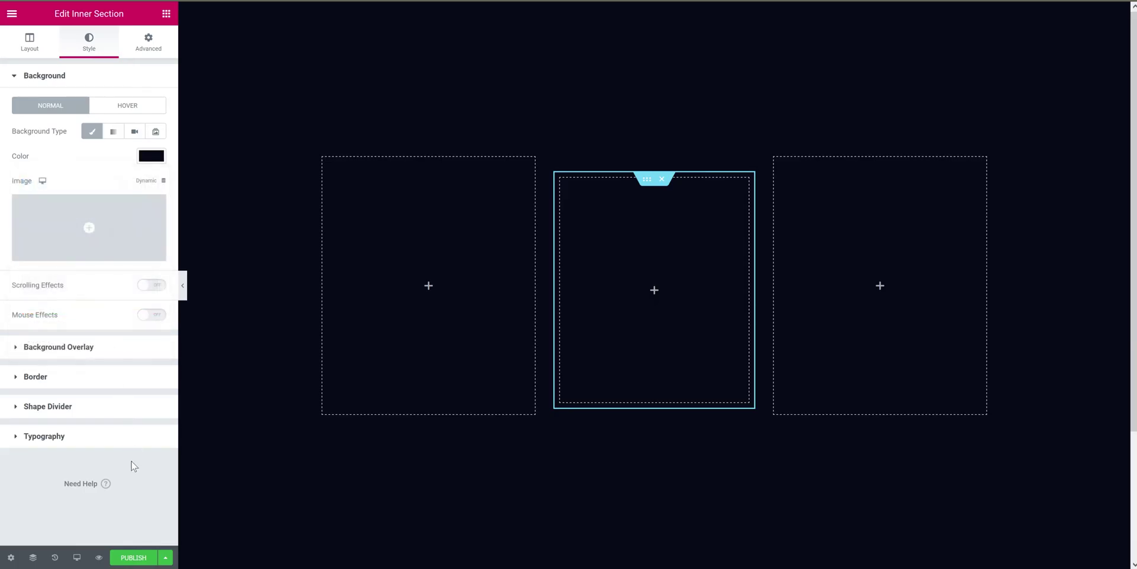
- Set the inner section's linked padding to 10
click(170, 47)
click(22, 181)
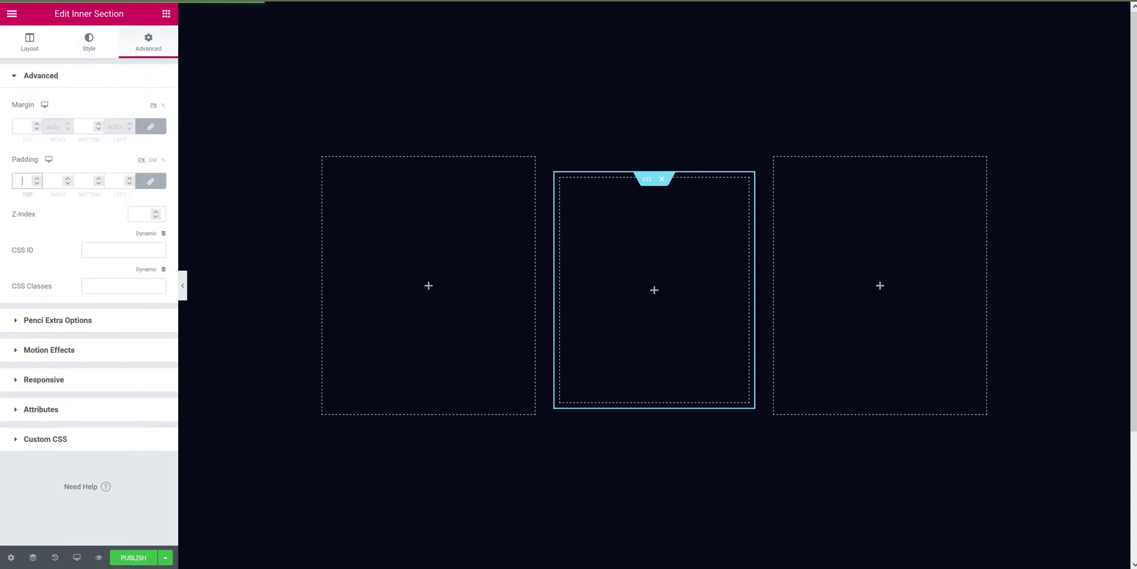
text(10)
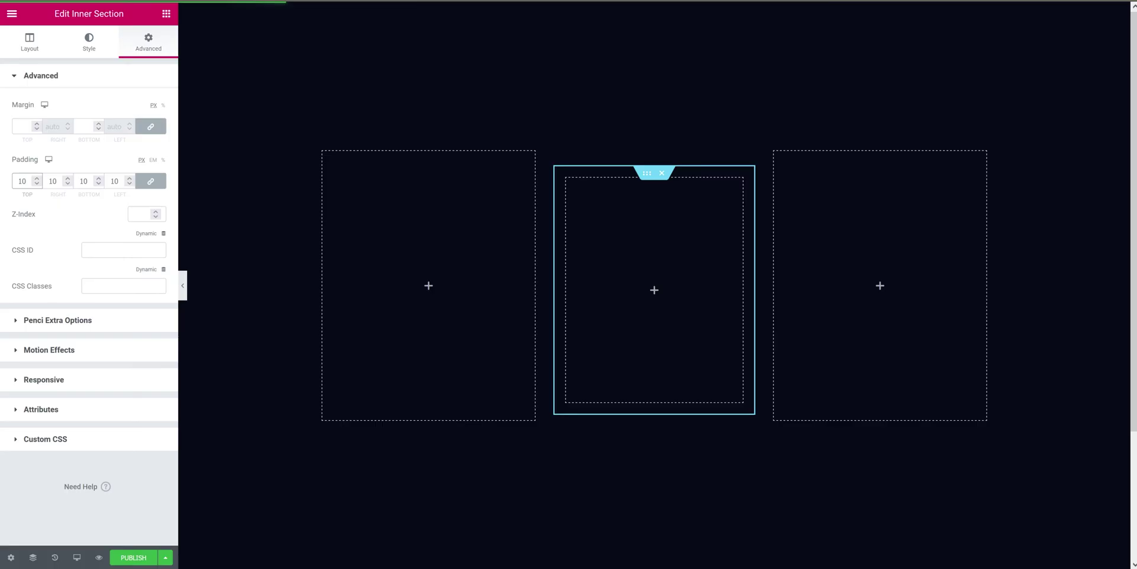
- Give the middle card a solid #3c67e3 blue border, width 2, radius 6
click(87, 46)
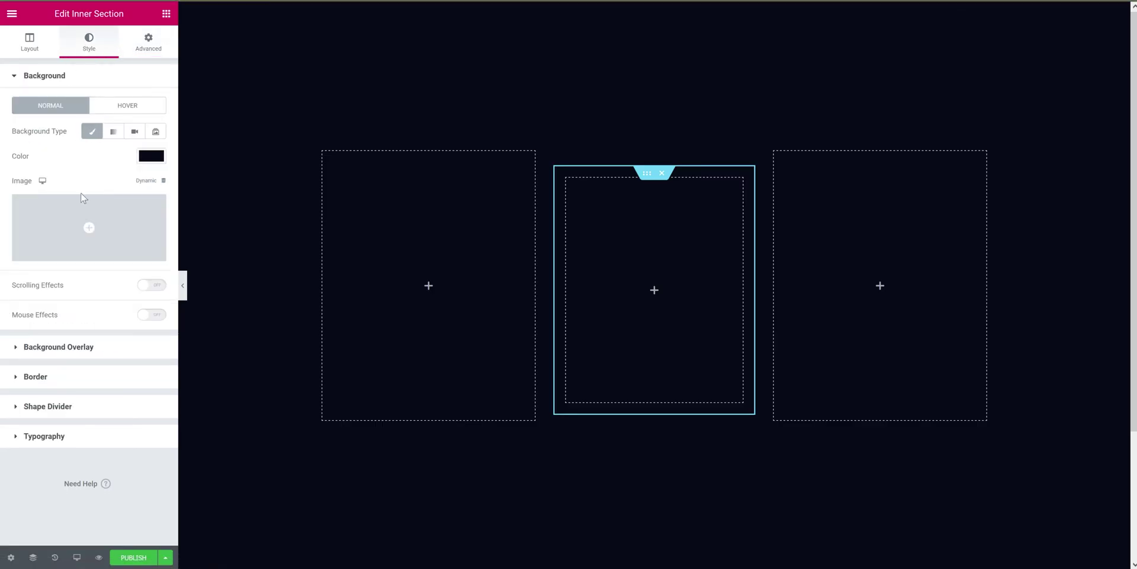
click(75, 378)
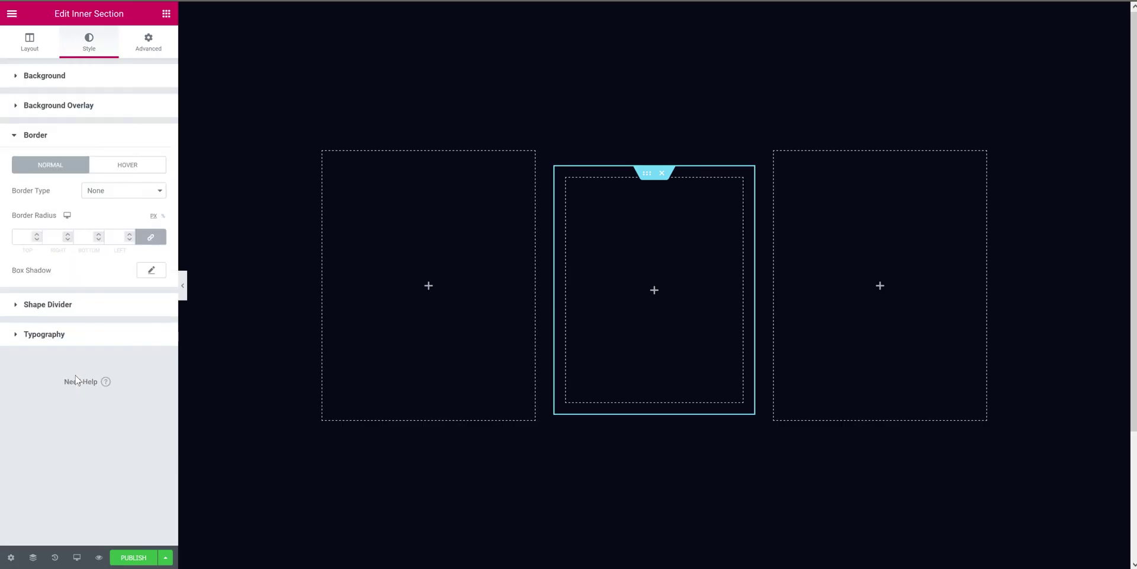
click(115, 190)
click(110, 221)
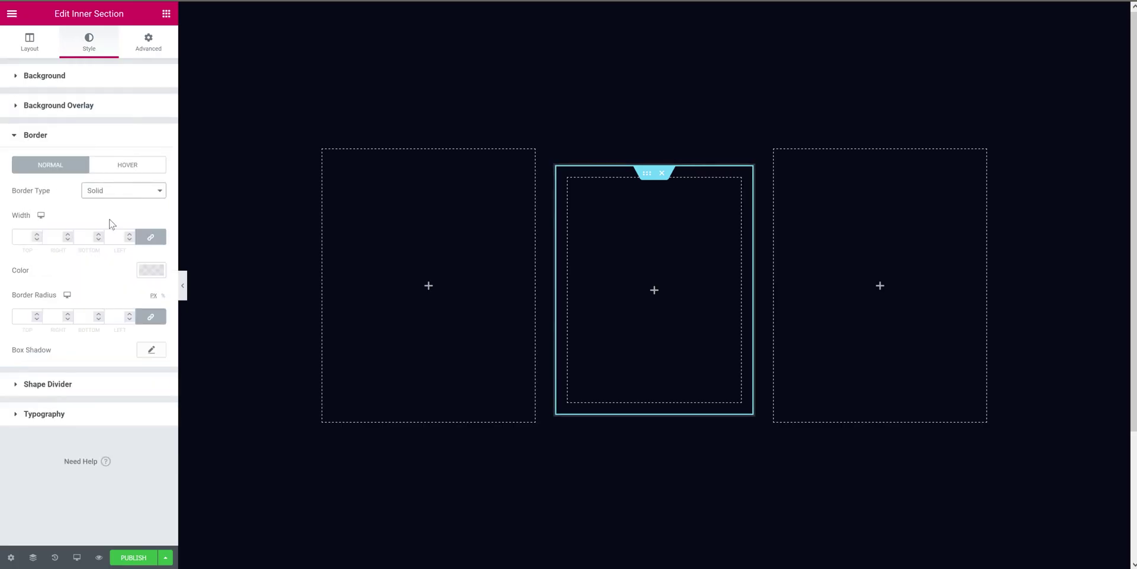
click(148, 271)
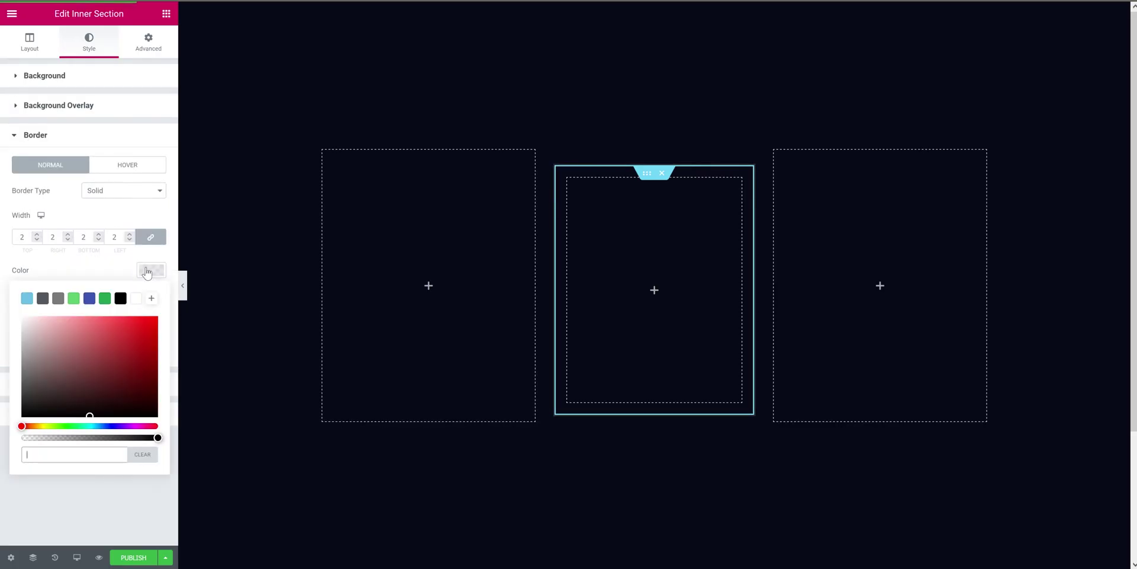
text(#3c67e3)
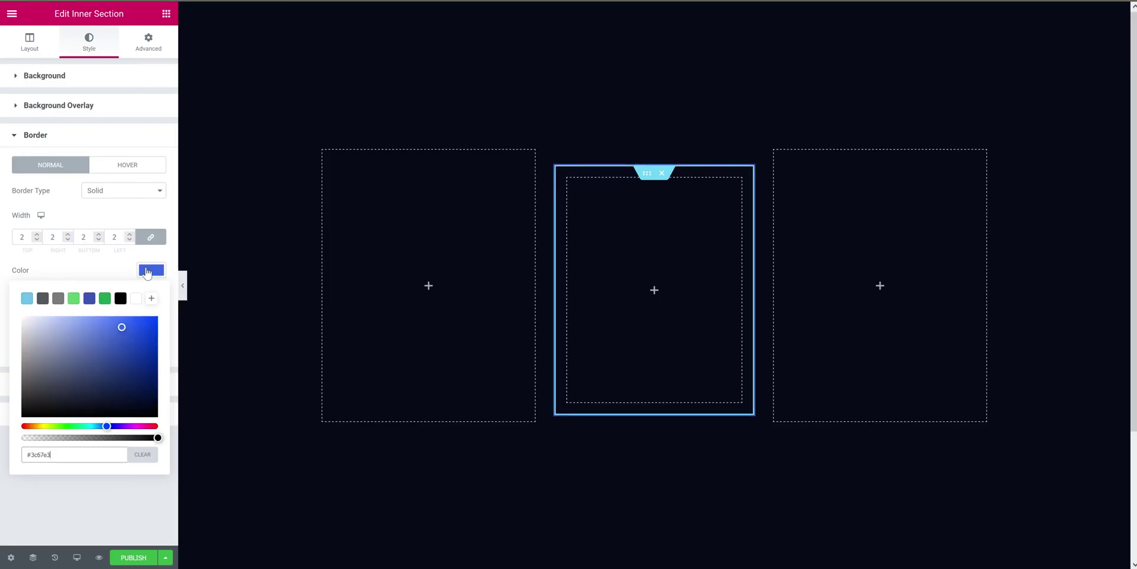
click(99, 494)
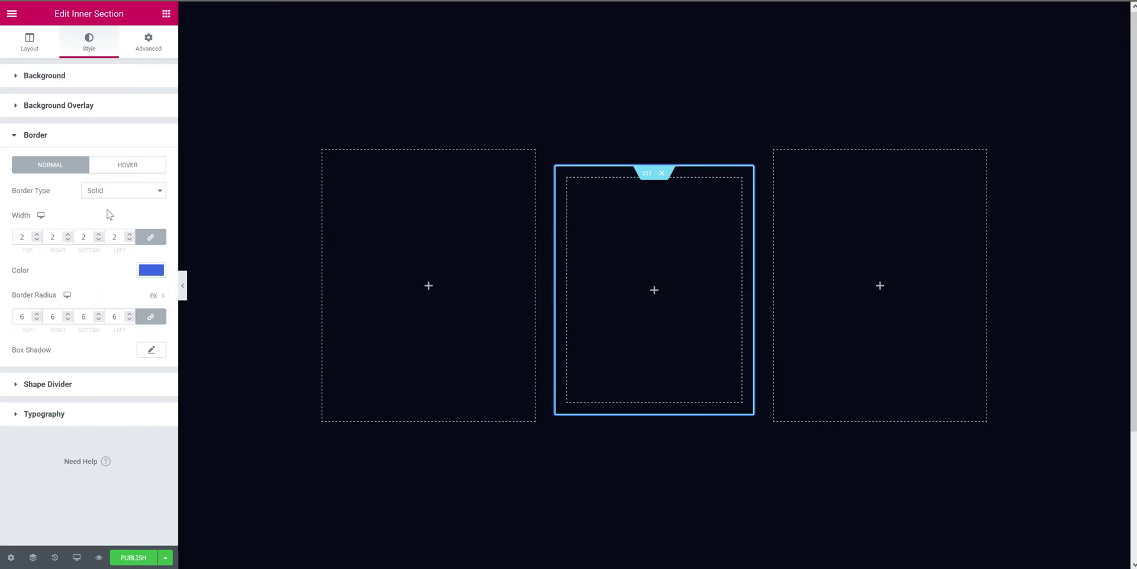
- Make the hover border solid, 2 wide and transparent, then drop a Heading into the card
click(122, 166)
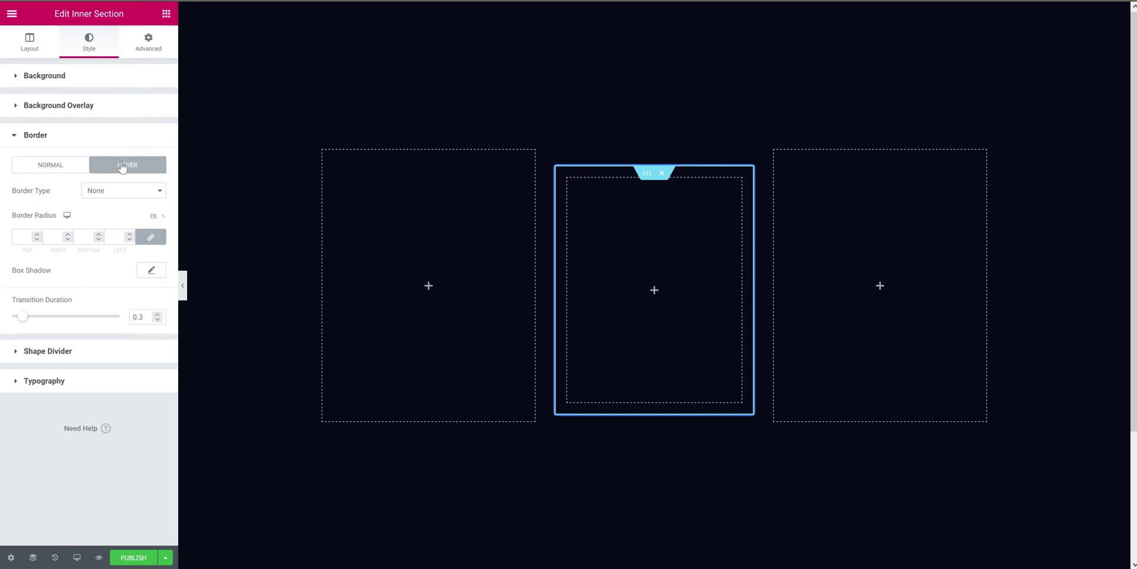
click(113, 193)
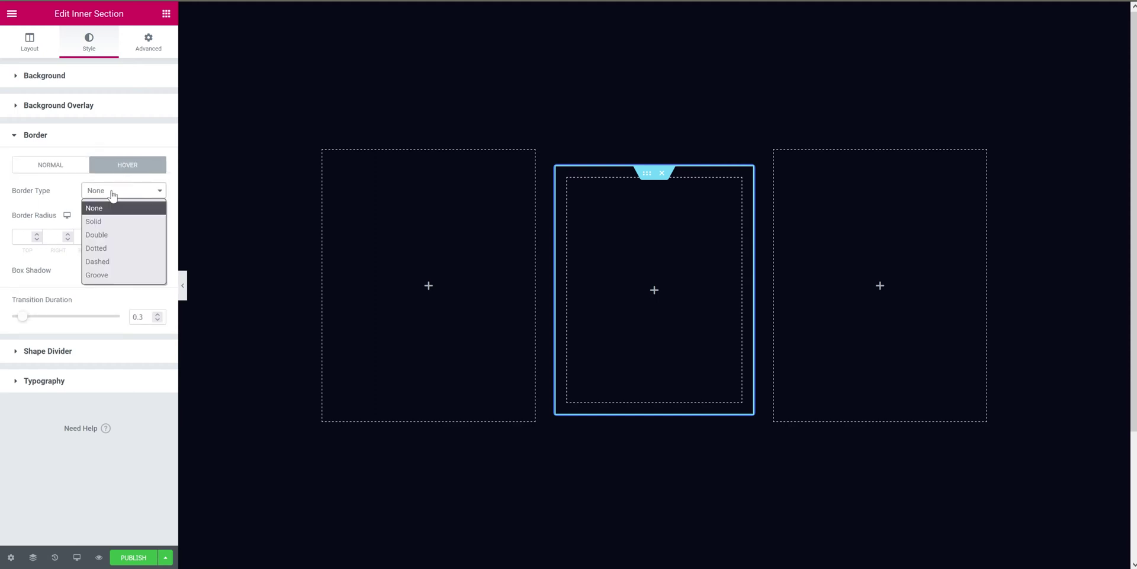
click(105, 222)
click(24, 236)
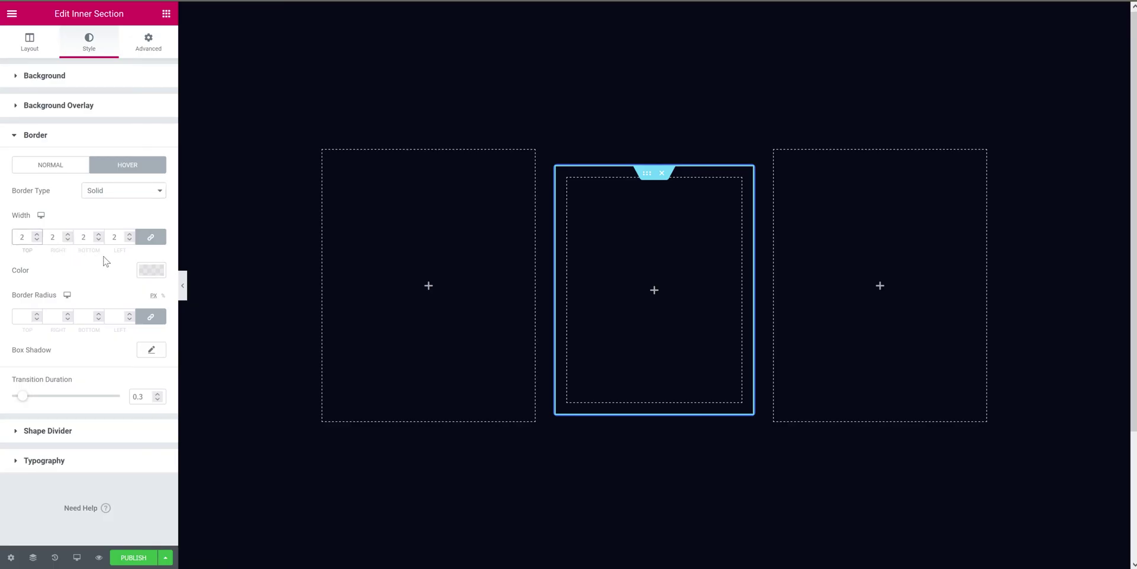
click(151, 269)
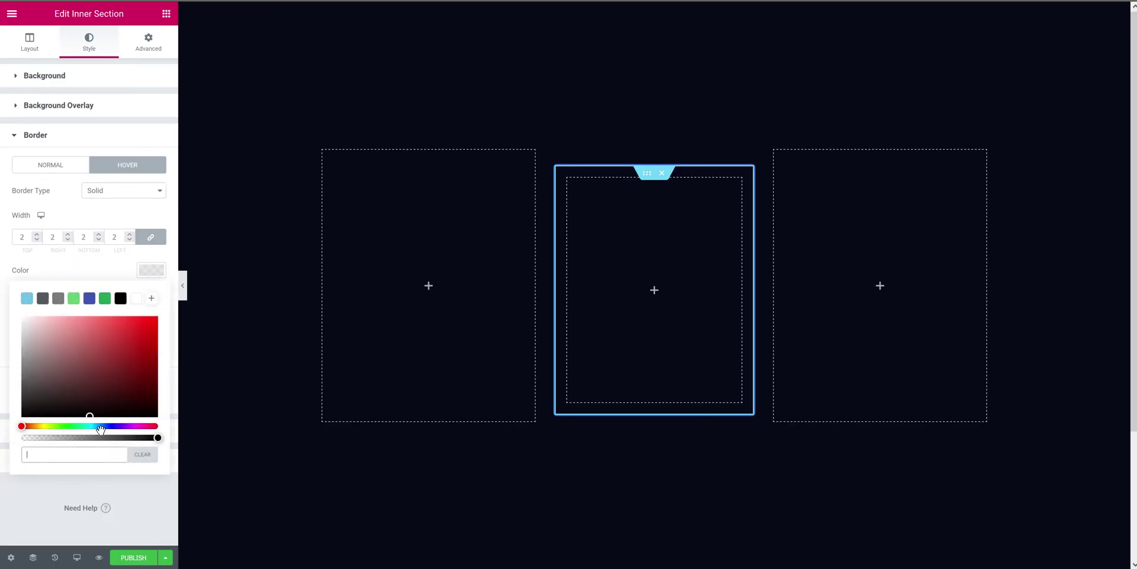
drag(100, 437, 13, 438)
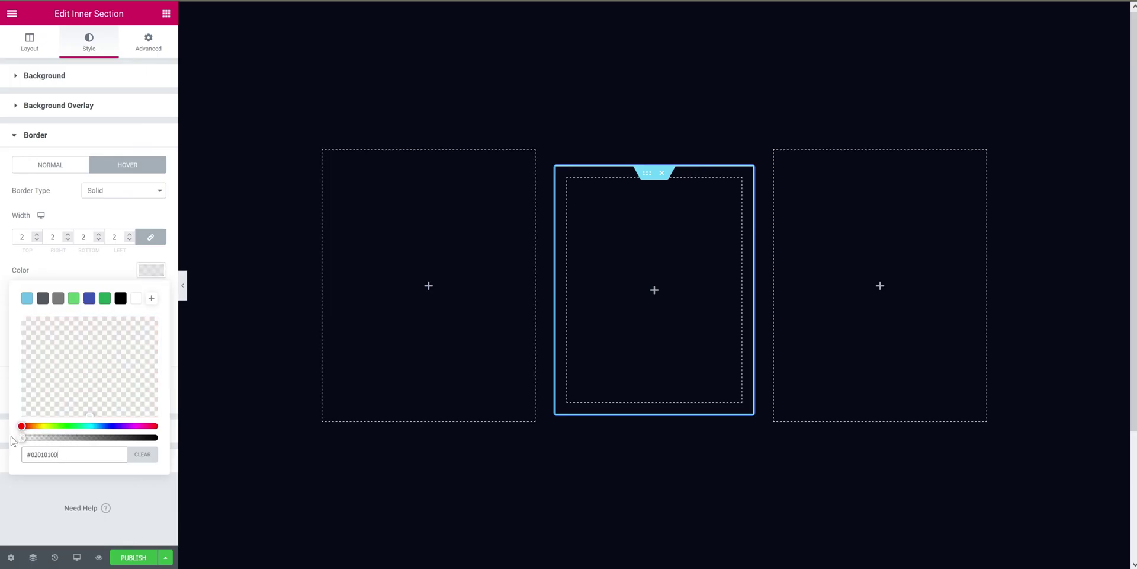
click(31, 491)
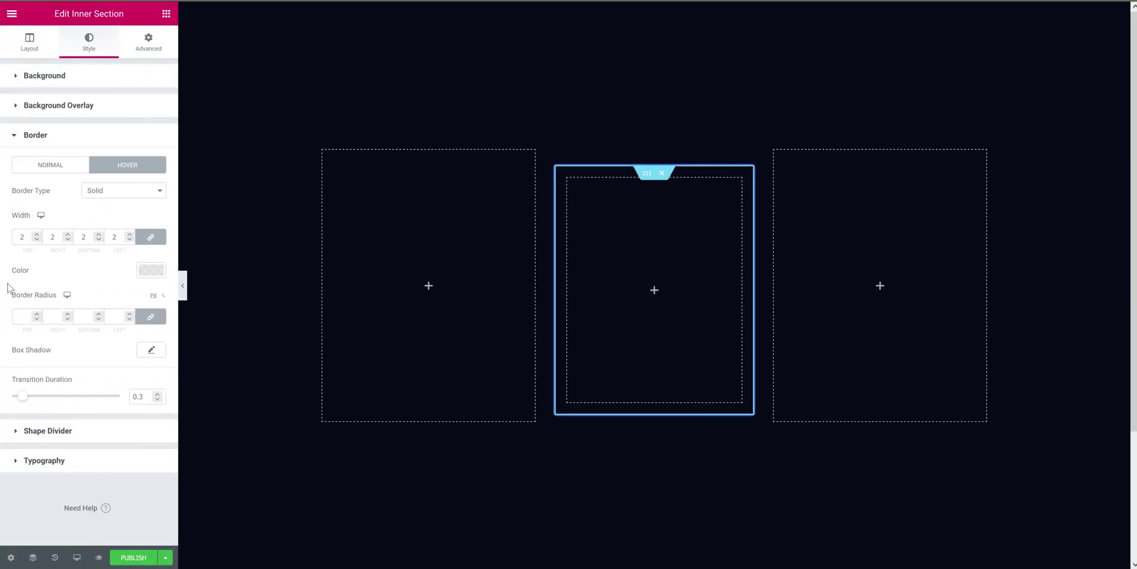
click(166, 14)
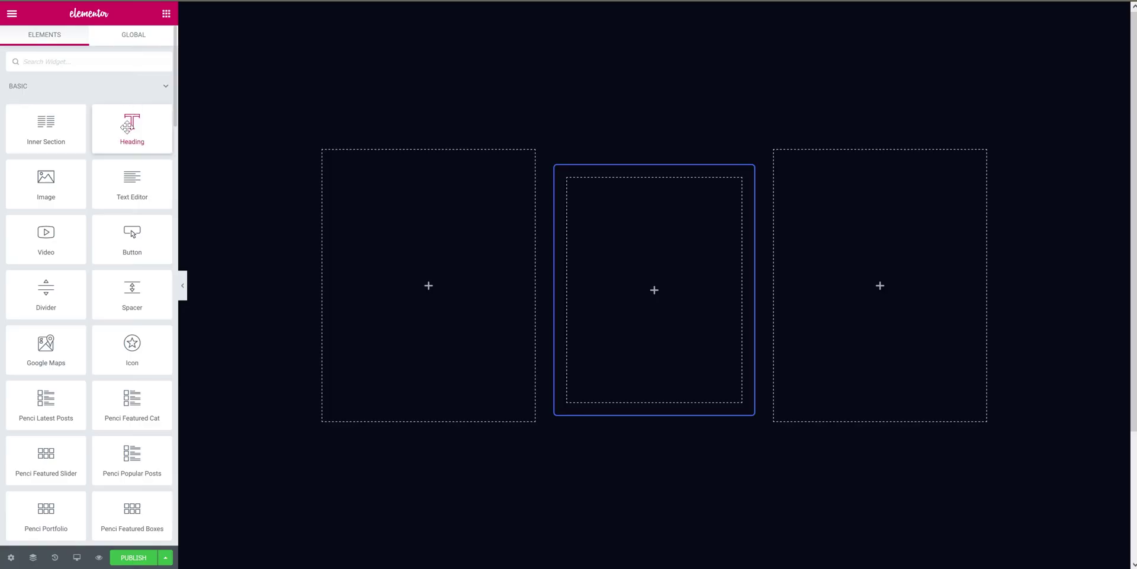
drag(128, 126, 633, 268)
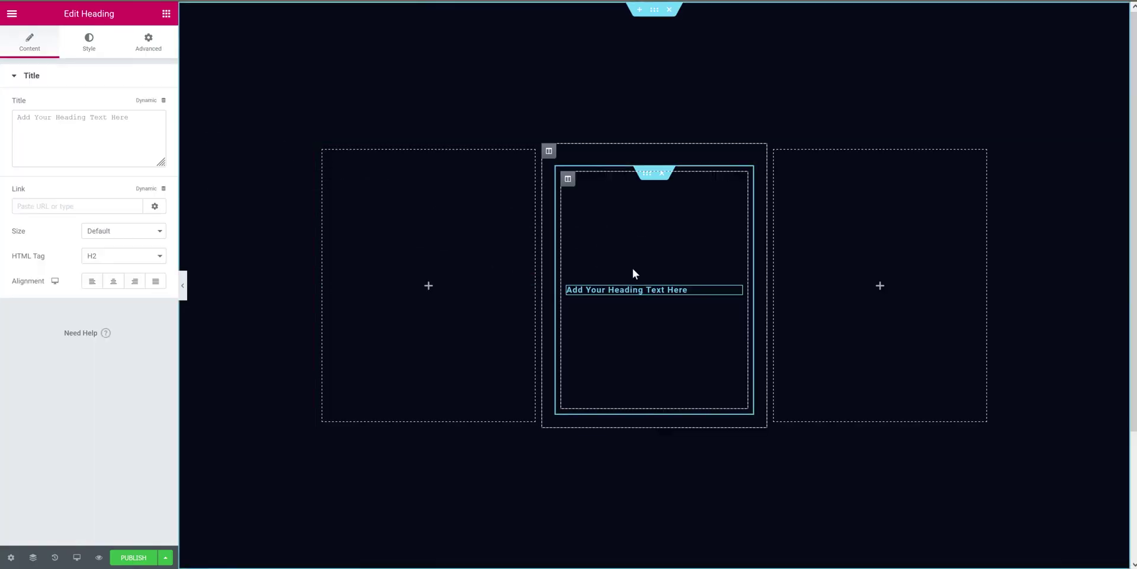
- Change the heading to SALES, centred, XL size, with off-white #EAEAEA text
triple_click(627, 290)
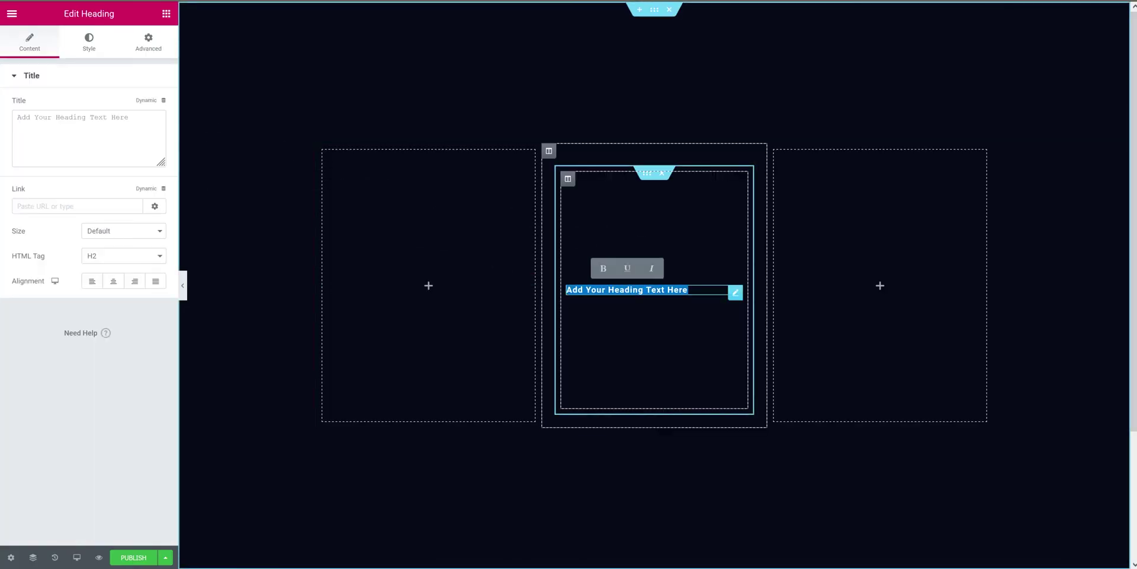
text(SALES)
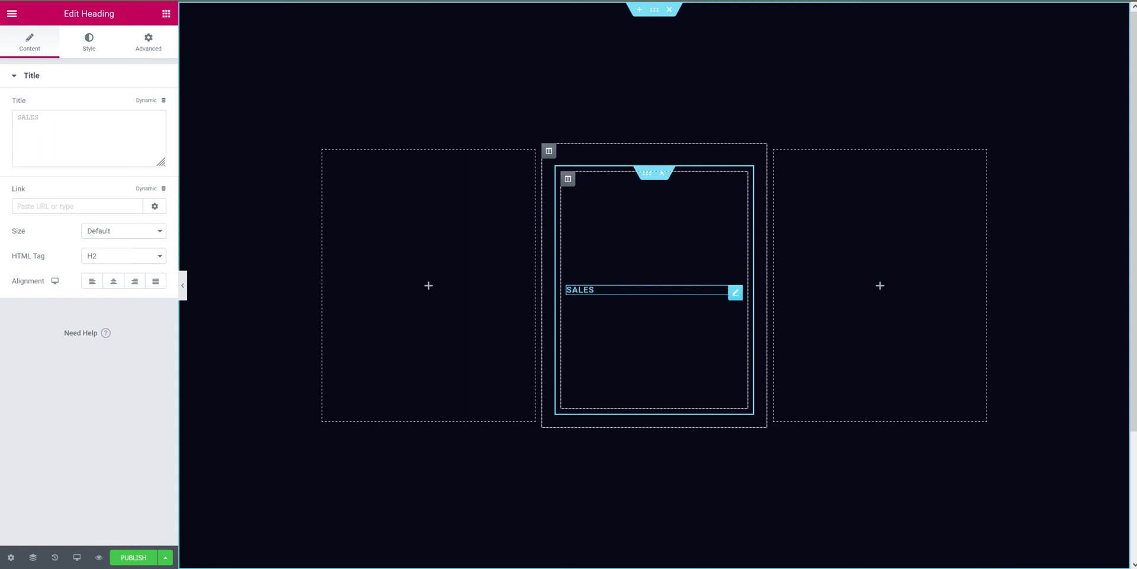
click(113, 282)
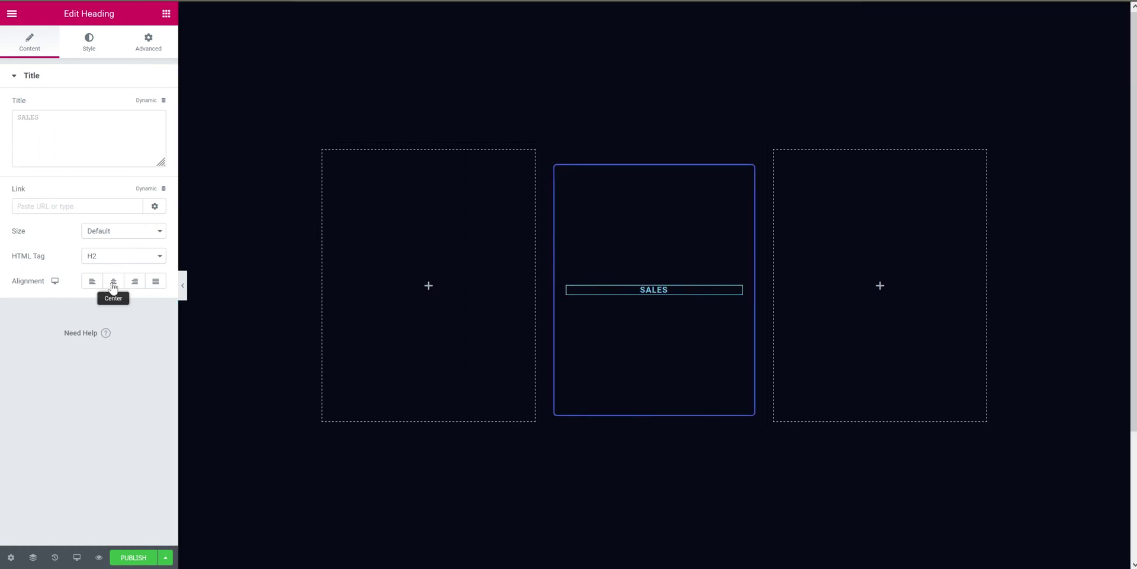
click(116, 233)
click(111, 306)
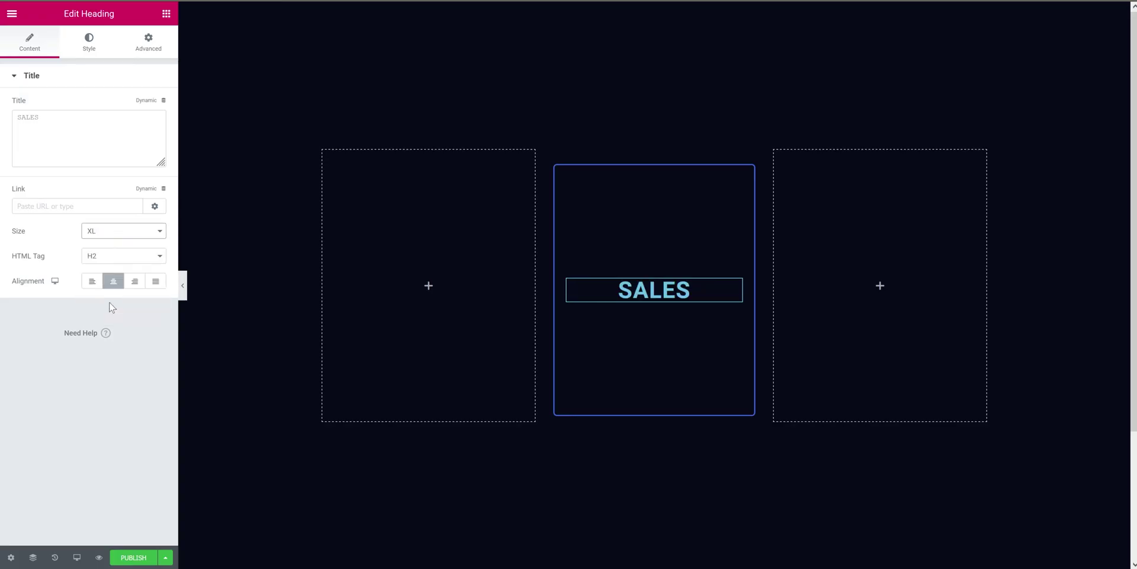
click(86, 51)
click(151, 105)
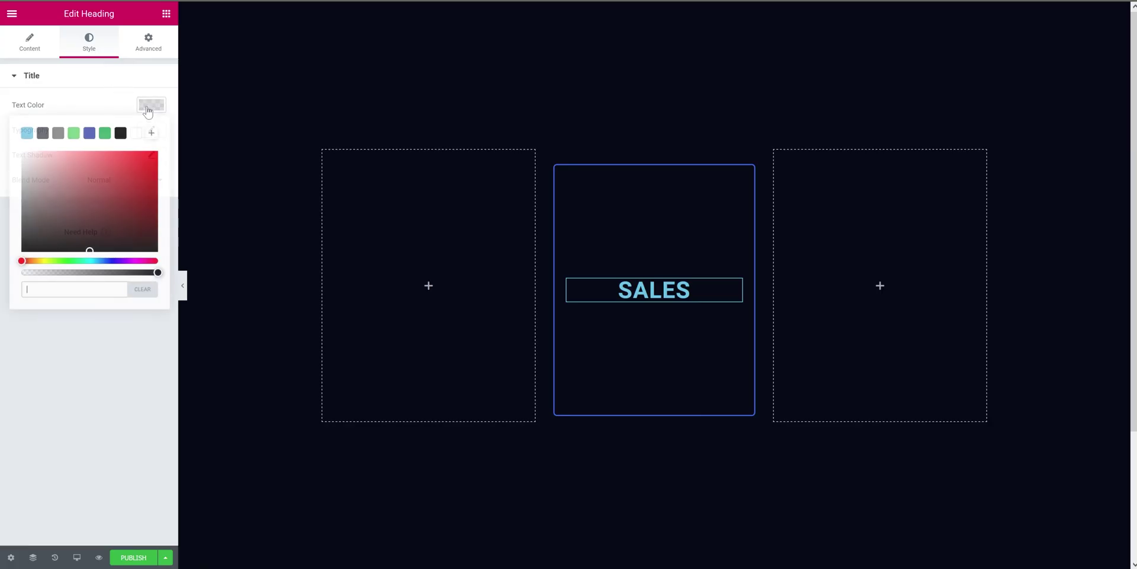
drag(87, 154, 8, 163)
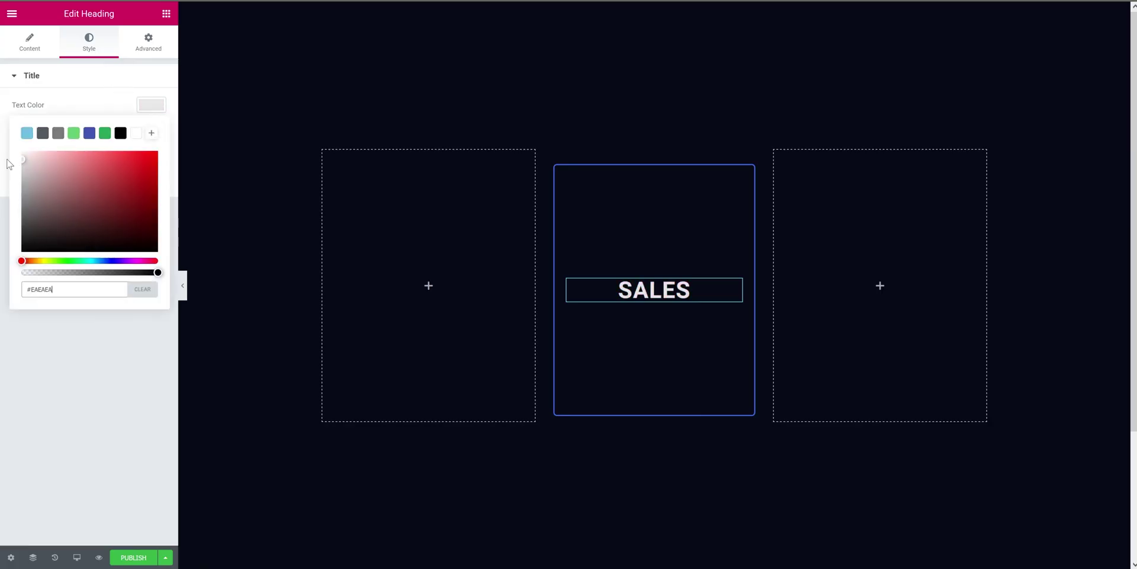
click(166, 13)
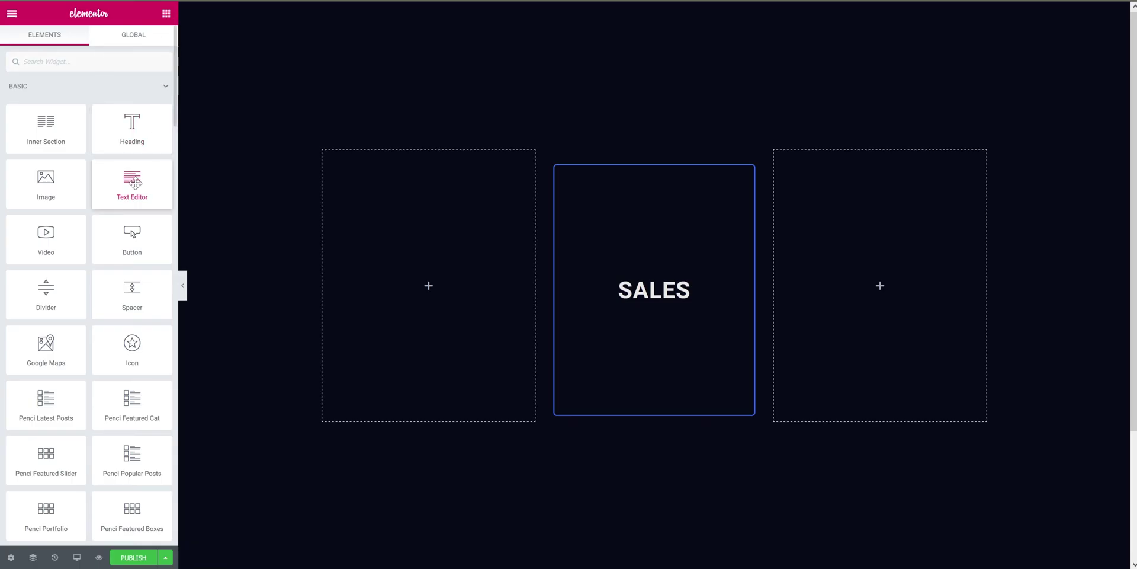
- Add a centred text block below SALES with light grey #E7E7E7 text
drag(135, 184, 652, 312)
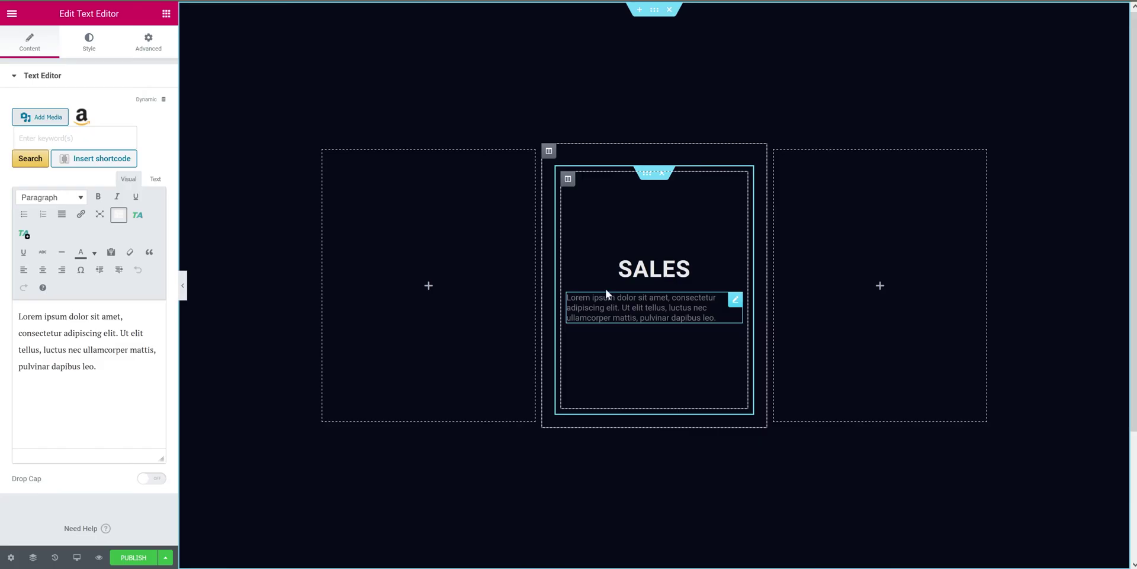
click(90, 48)
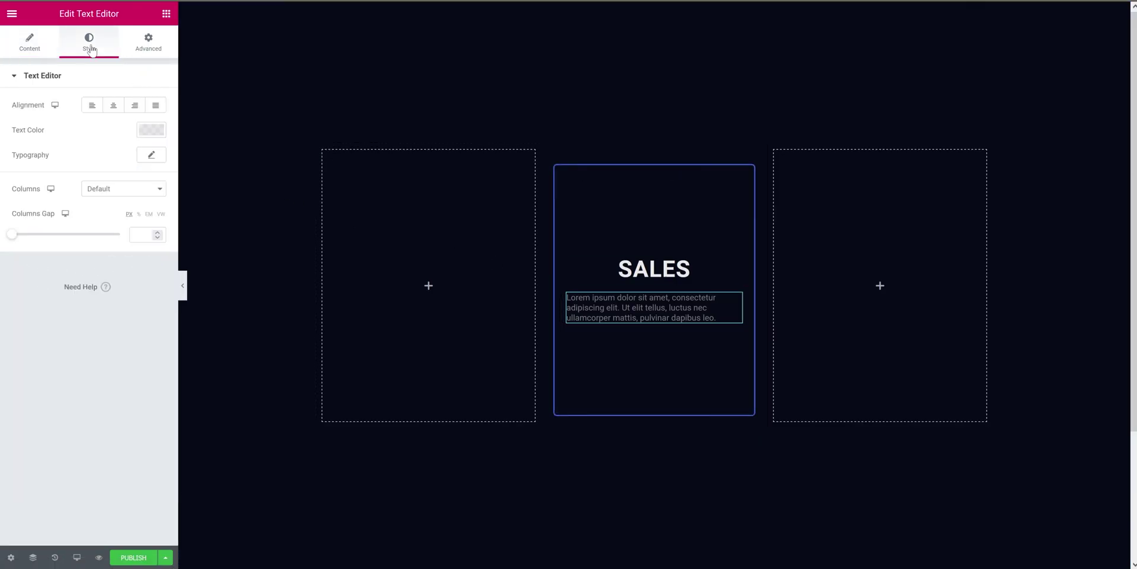
click(113, 106)
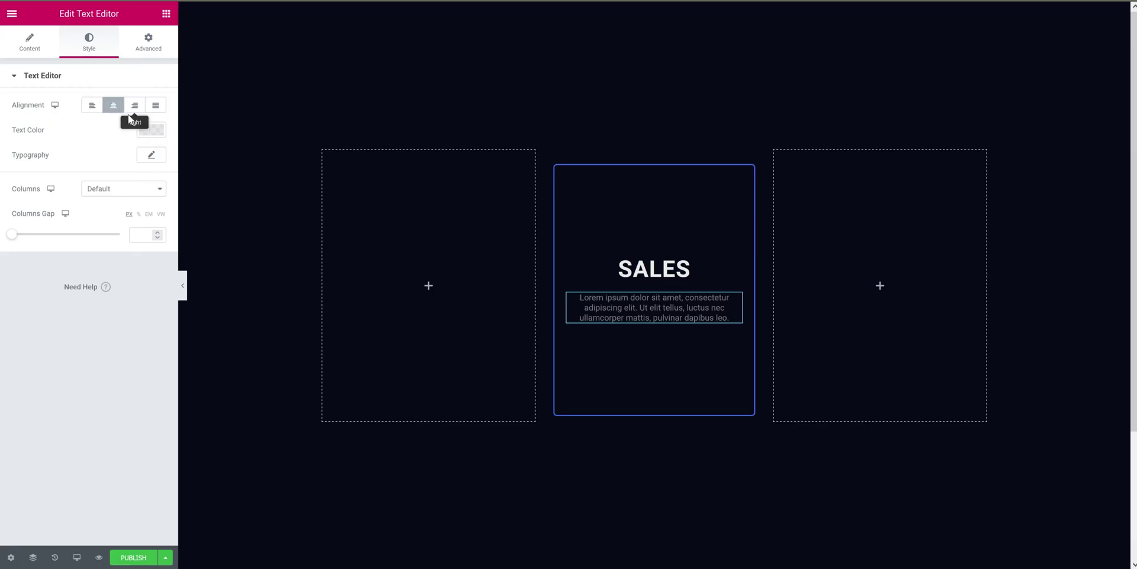
click(150, 130)
drag(37, 184, 9, 190)
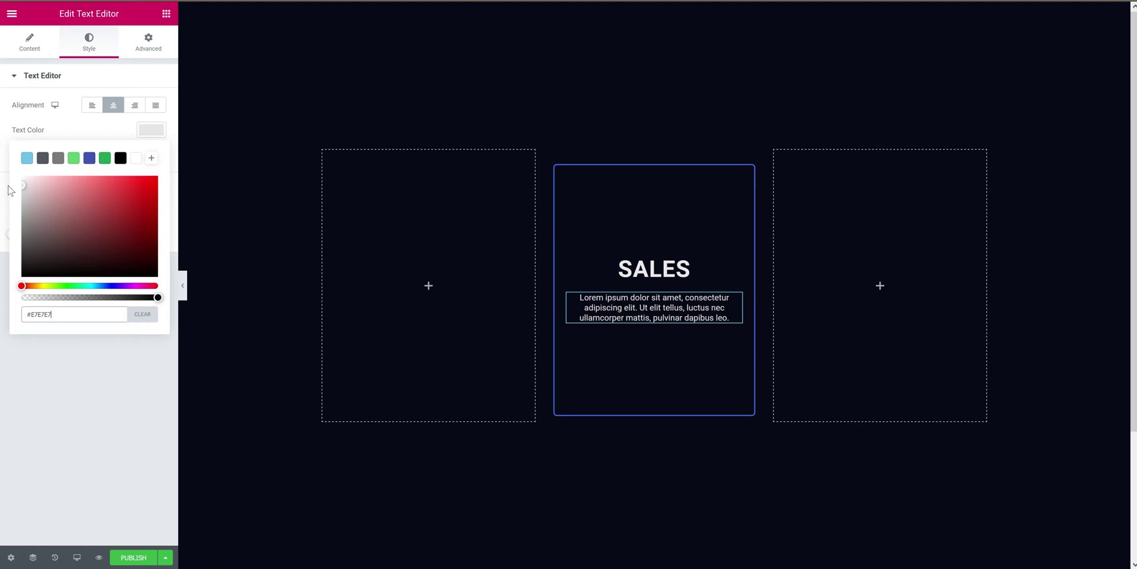
click(98, 422)
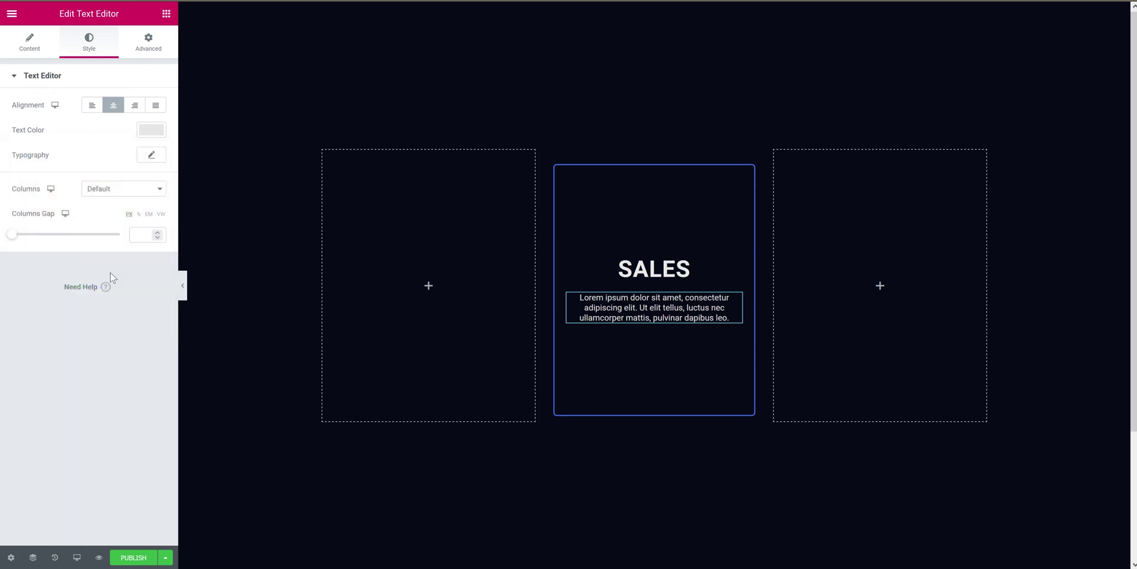
click(166, 14)
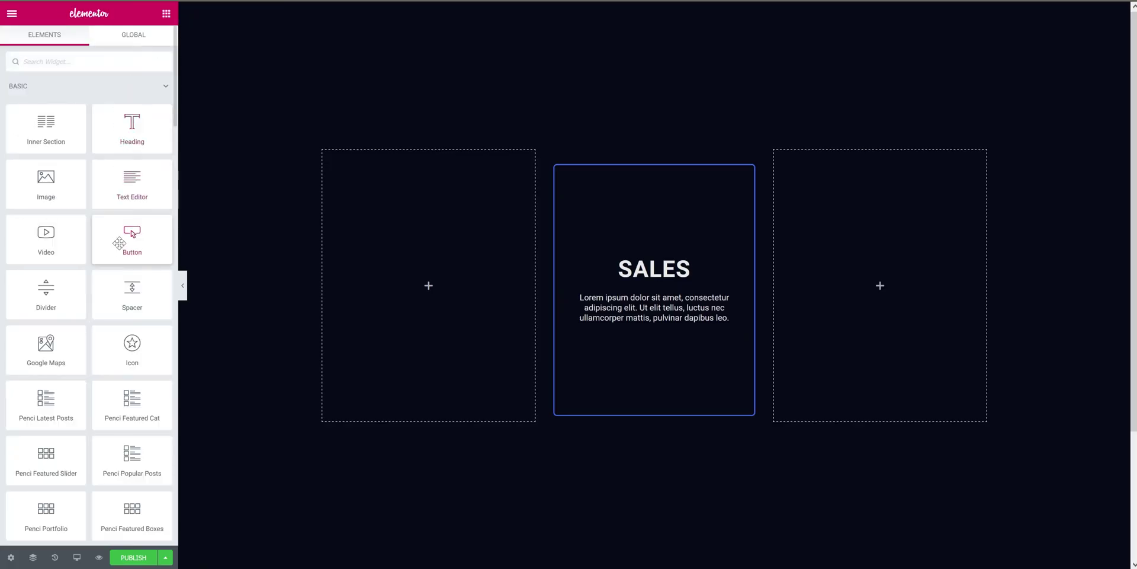
- Add a centred Click here button with a fully transparent background
drag(119, 247, 638, 324)
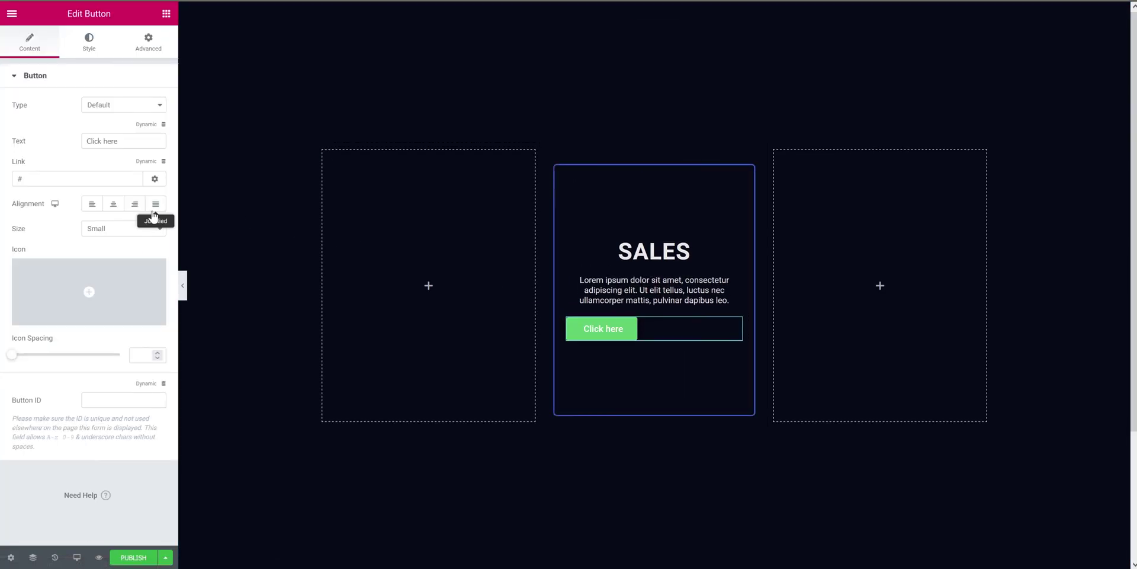
click(113, 204)
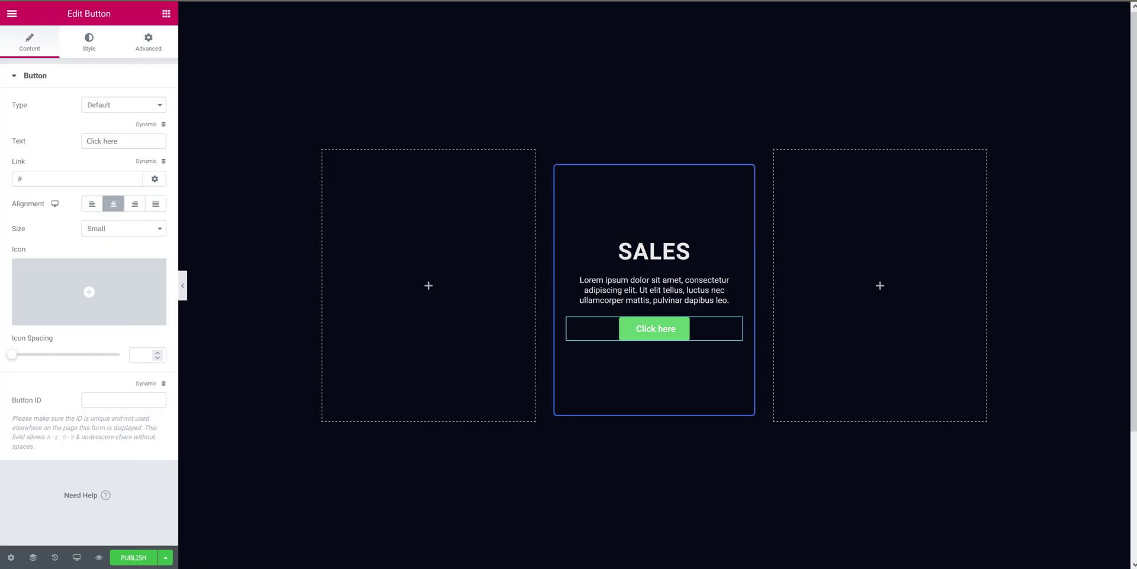
click(86, 55)
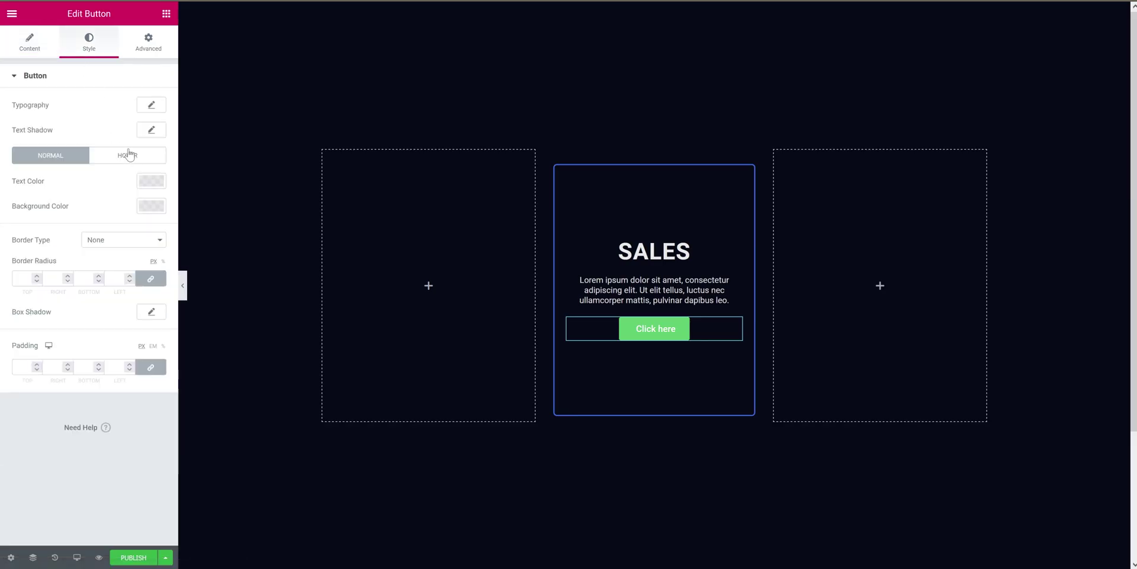
click(151, 206)
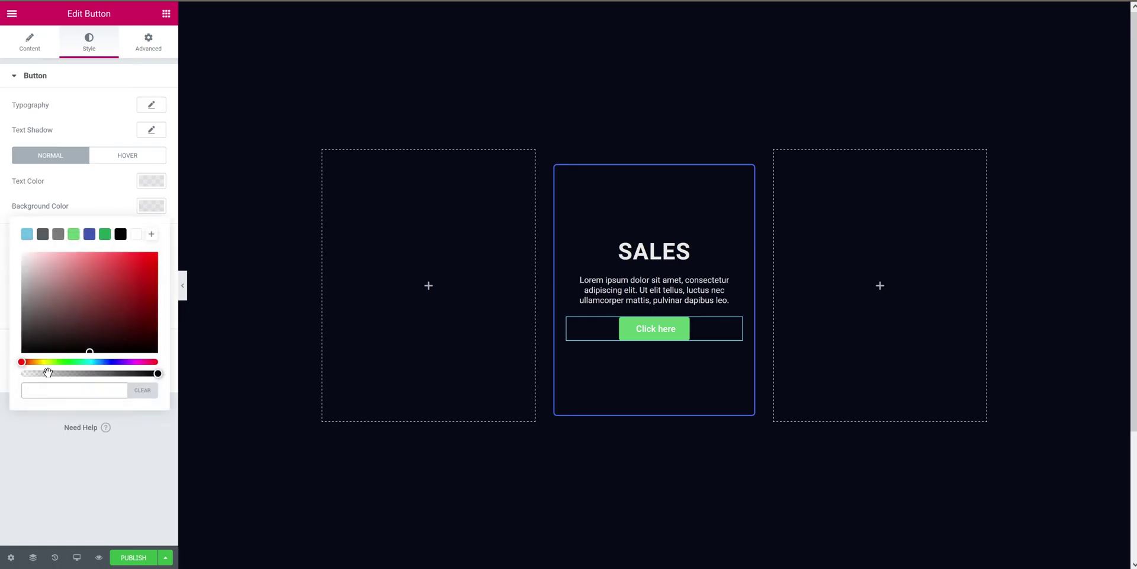
drag(47, 374, 9, 371)
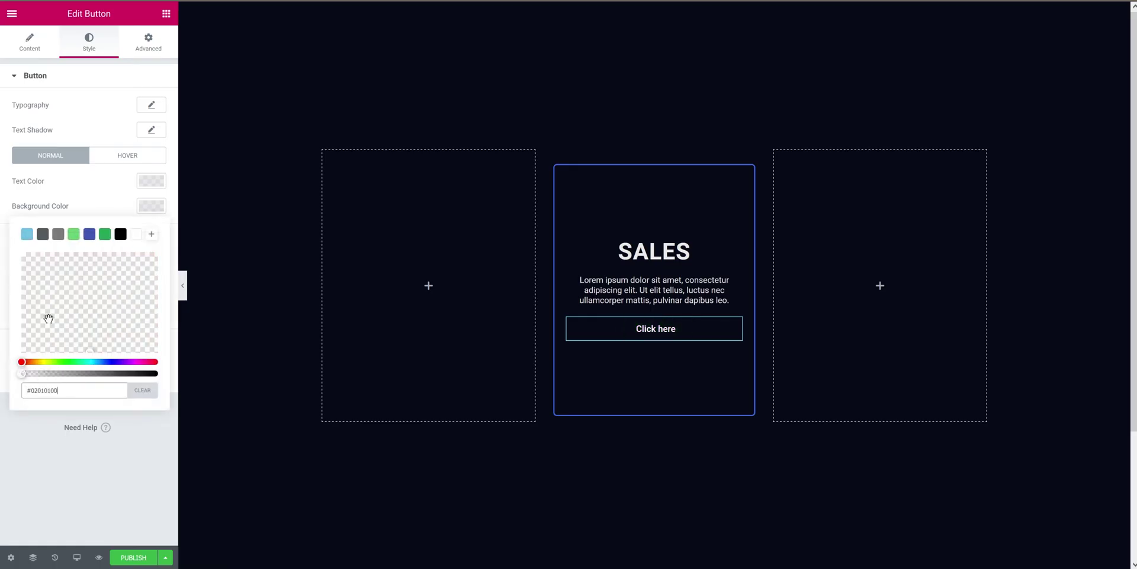
key(Escape)
- Give the button a solid 1-wide border and a border radius of 30
click(98, 240)
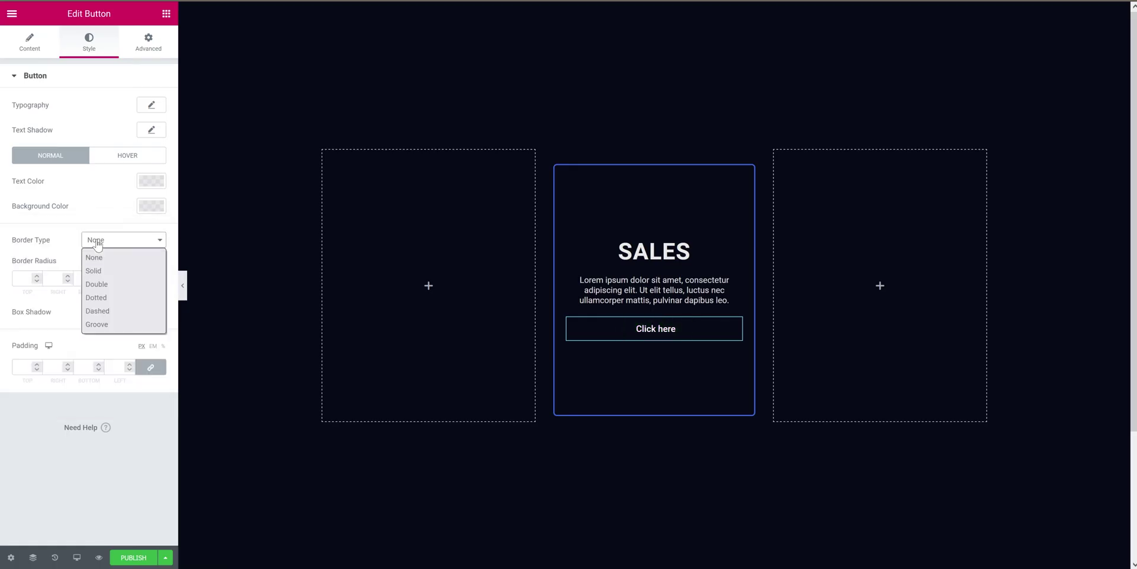
click(99, 271)
click(22, 286)
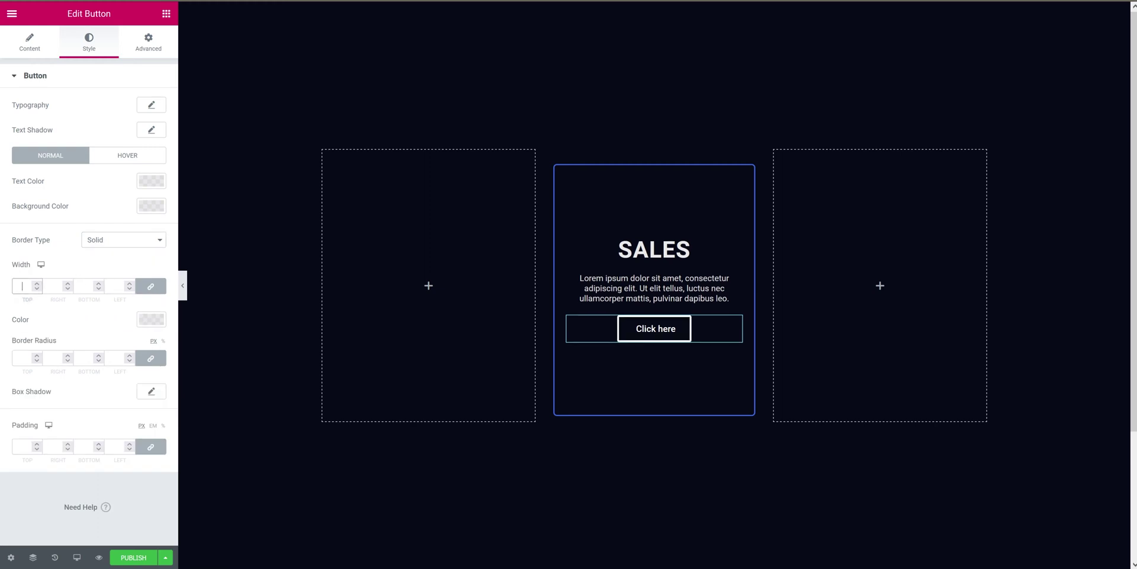
text(1)
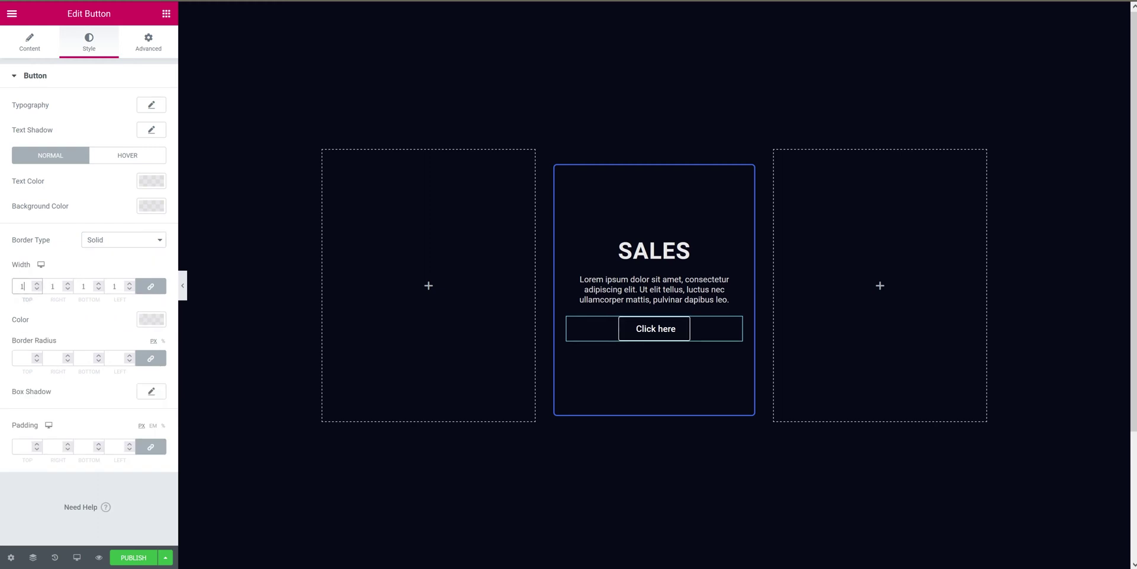
click(24, 358)
text(30)
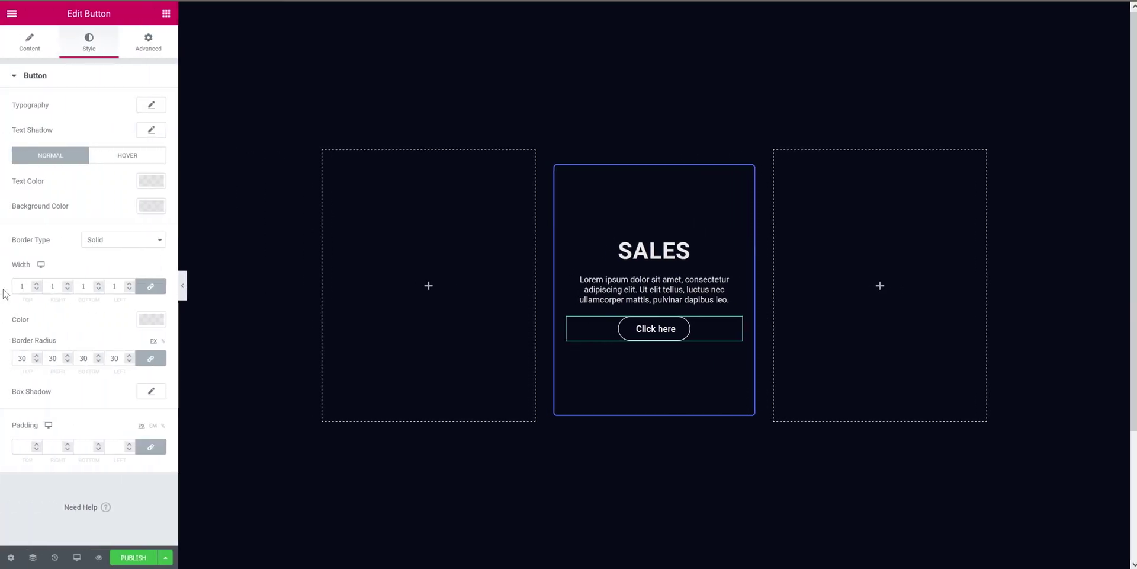
- Expand Custom CSS in the SALES card inner section's Advanced tab
mouse_move(607, 208)
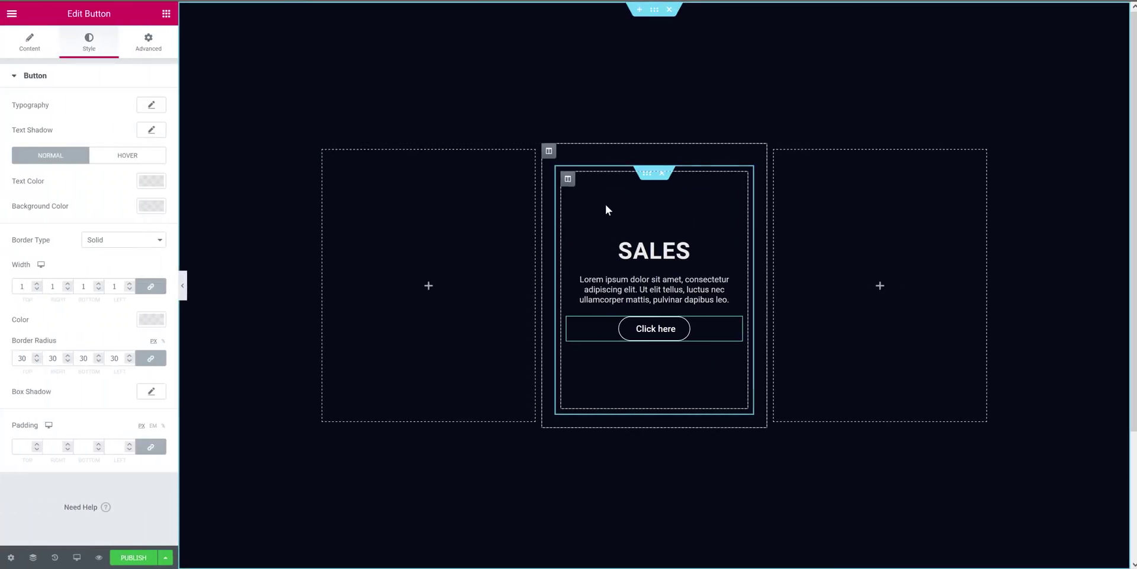
click(645, 176)
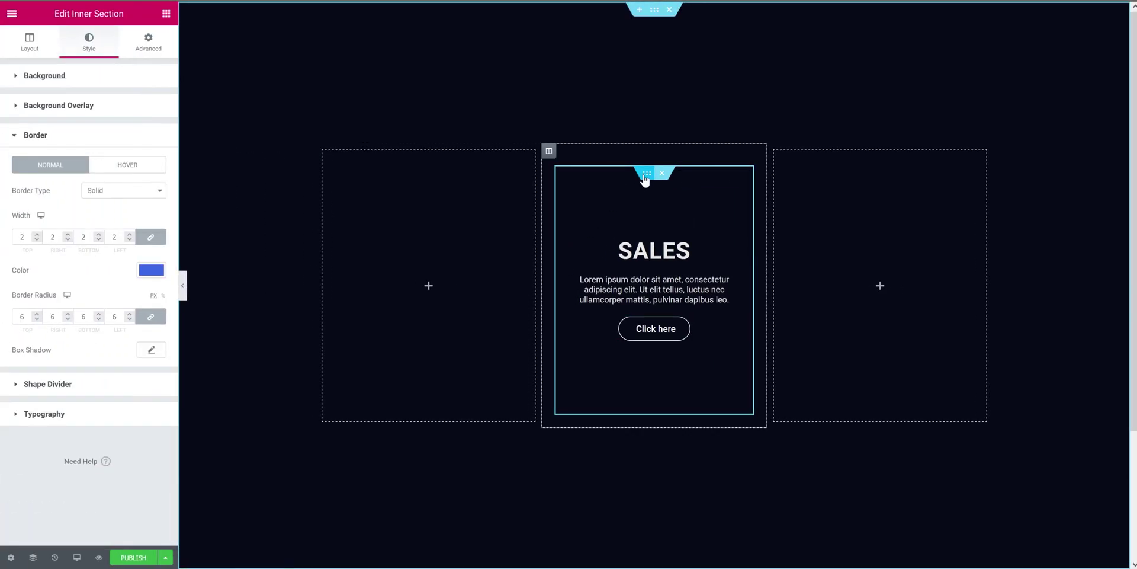
click(163, 52)
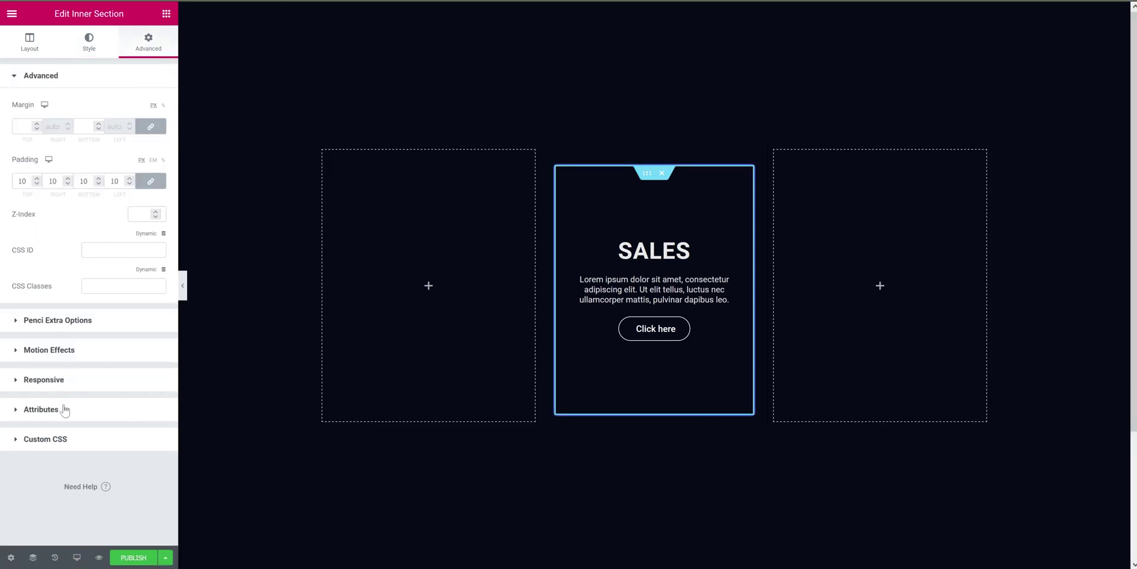
click(60, 437)
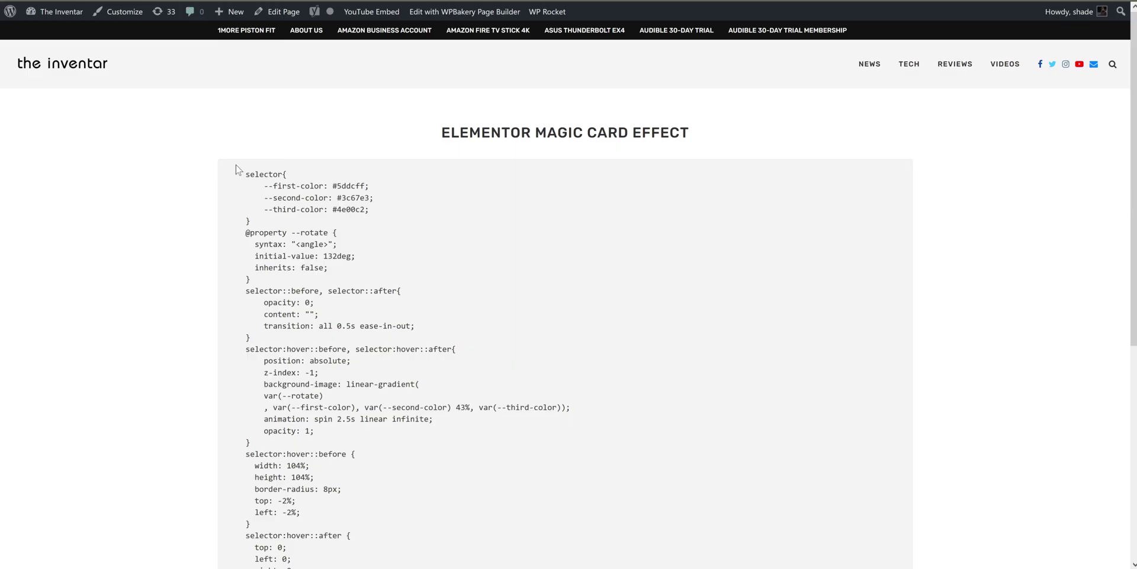
- Select the whole Magic Card Effect CSS listing and open its context menu
drag(237, 174, 351, 397)
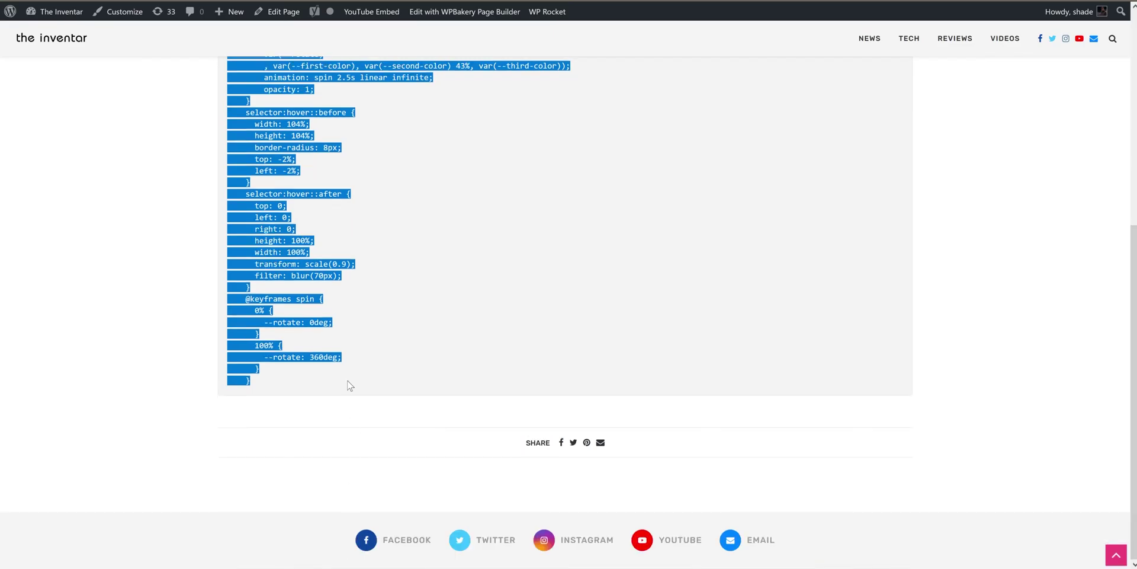
right_click(297, 251)
- Copy the magic card glow CSS and paste it into the SALES card's Custom CSS box
click(301, 260)
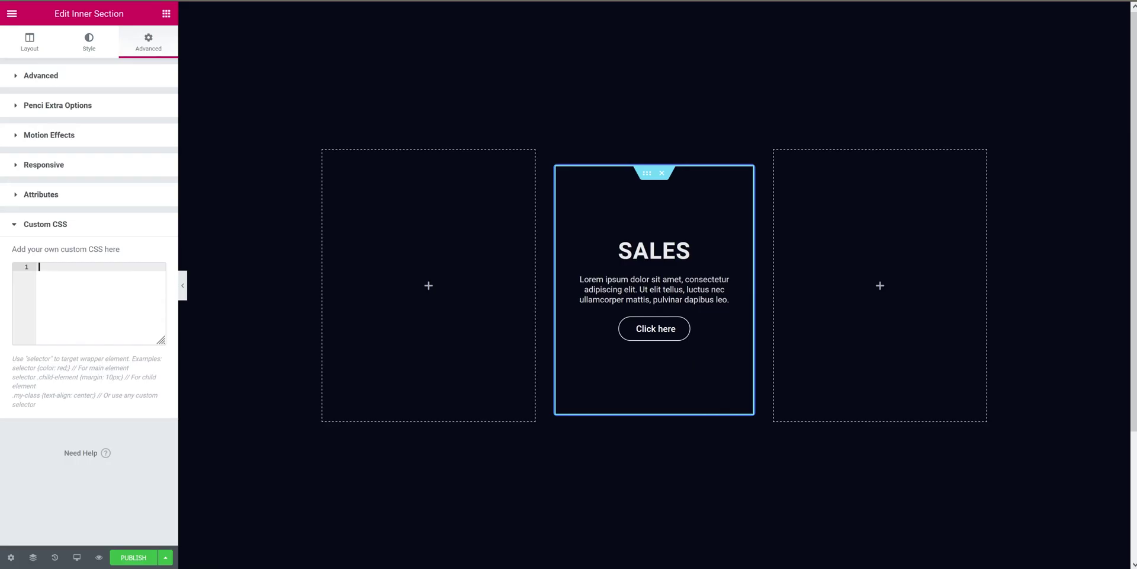
key(ctrl+v)
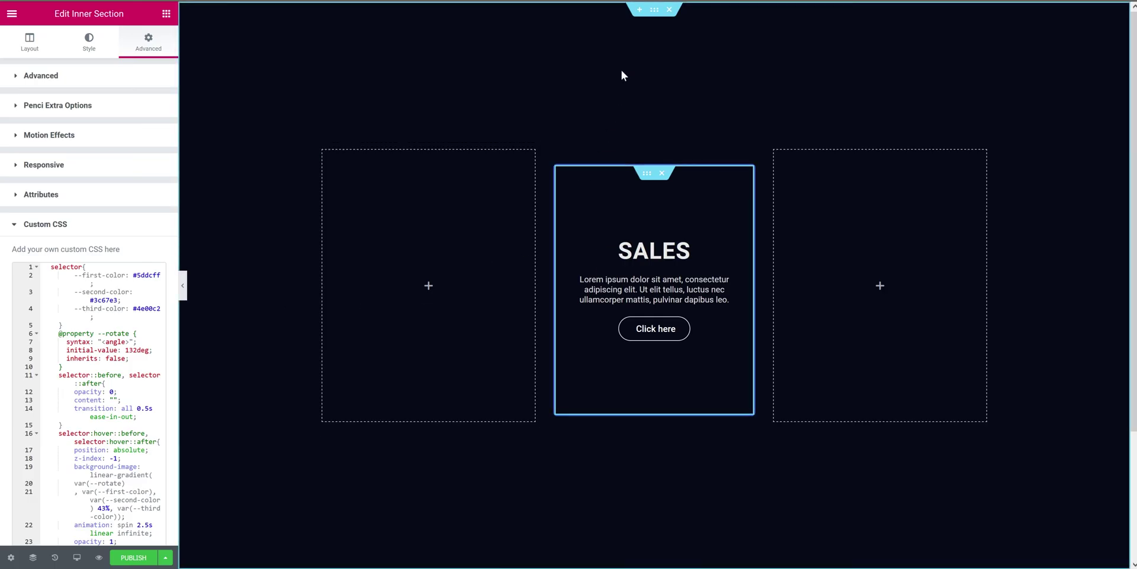
- Set the outer card section's Z-Index to 1 and preview the SALES card's glow
click(655, 17)
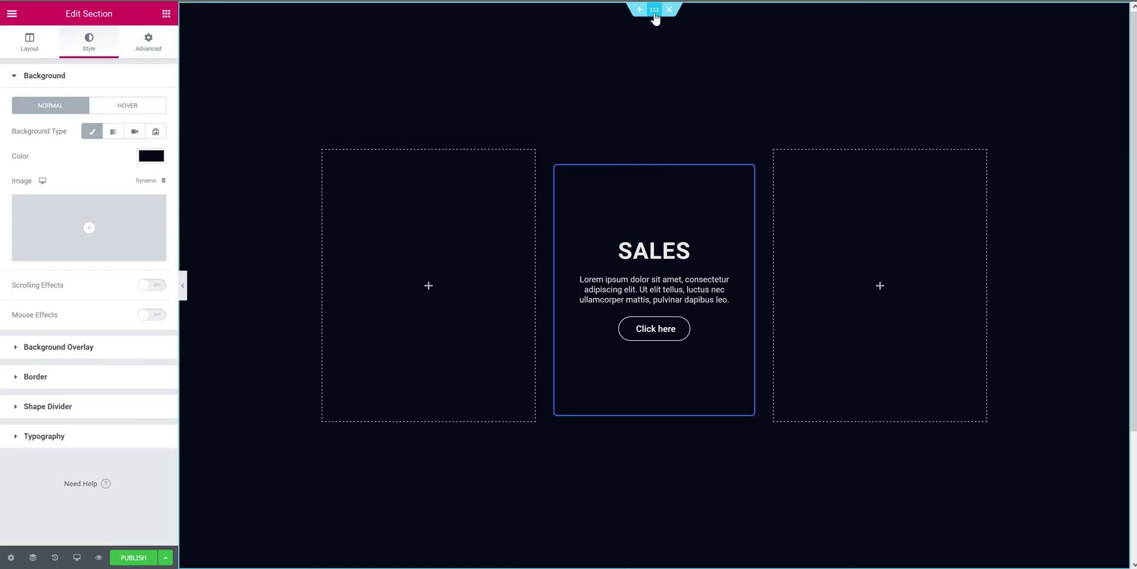
click(148, 41)
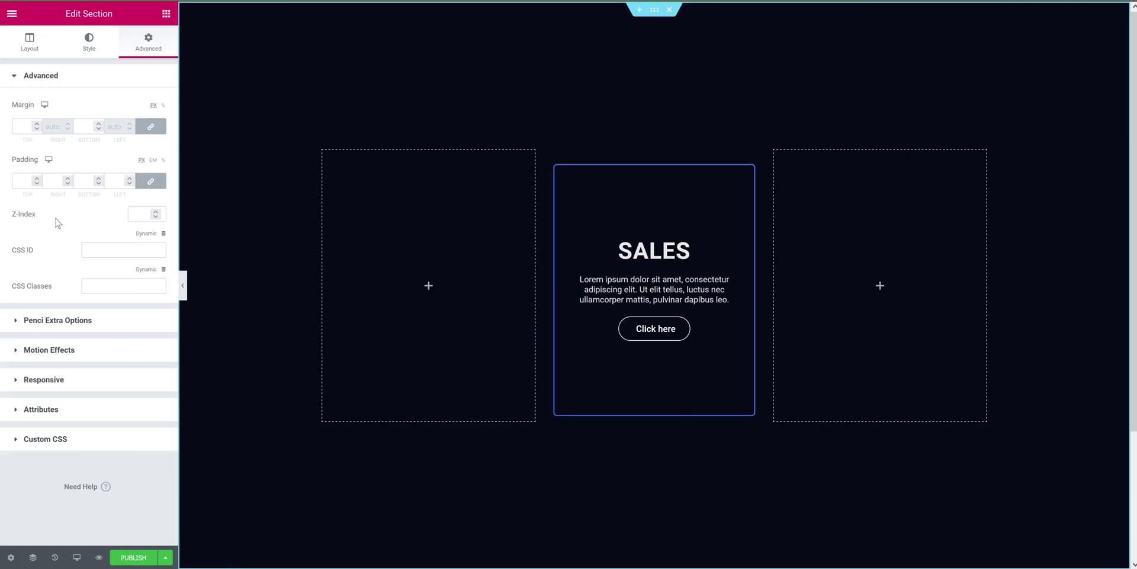
click(140, 214)
click(182, 285)
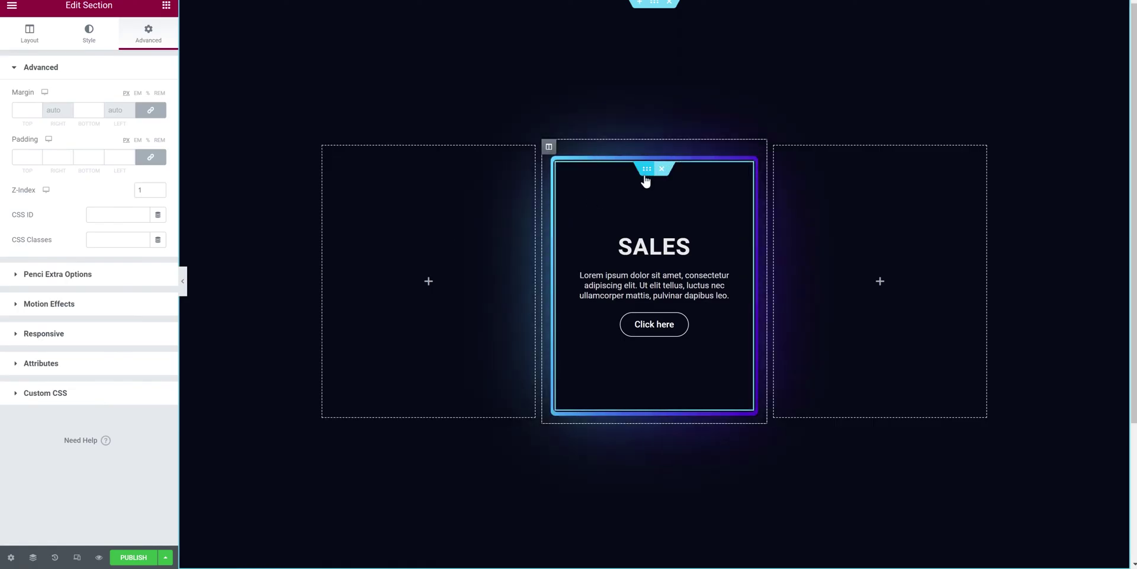
- Swap the SALES card's three glow colour variables for red, green and blue, then preview
click(646, 172)
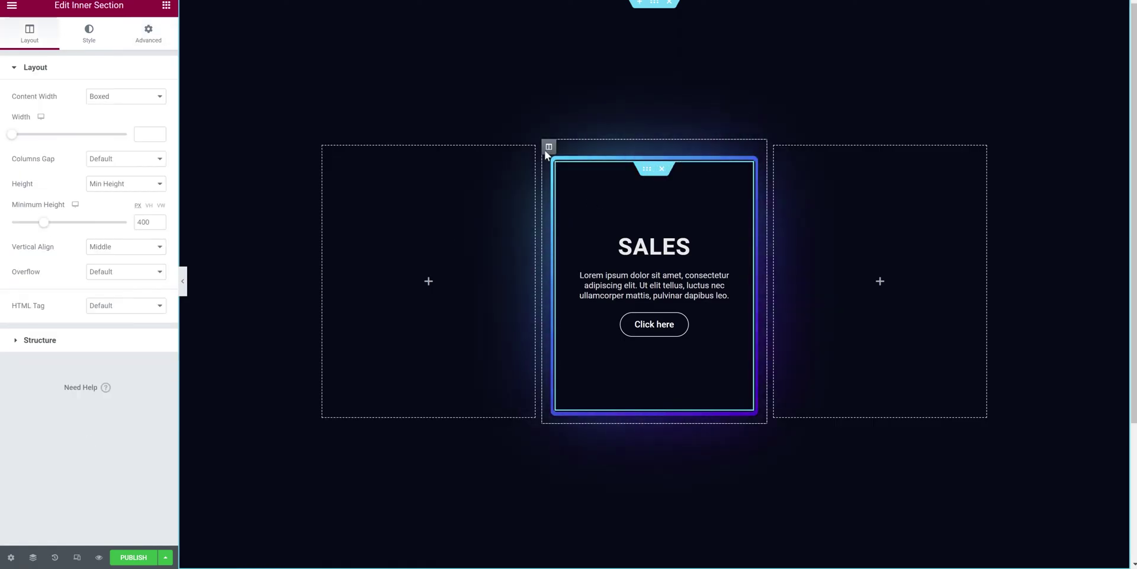
click(165, 37)
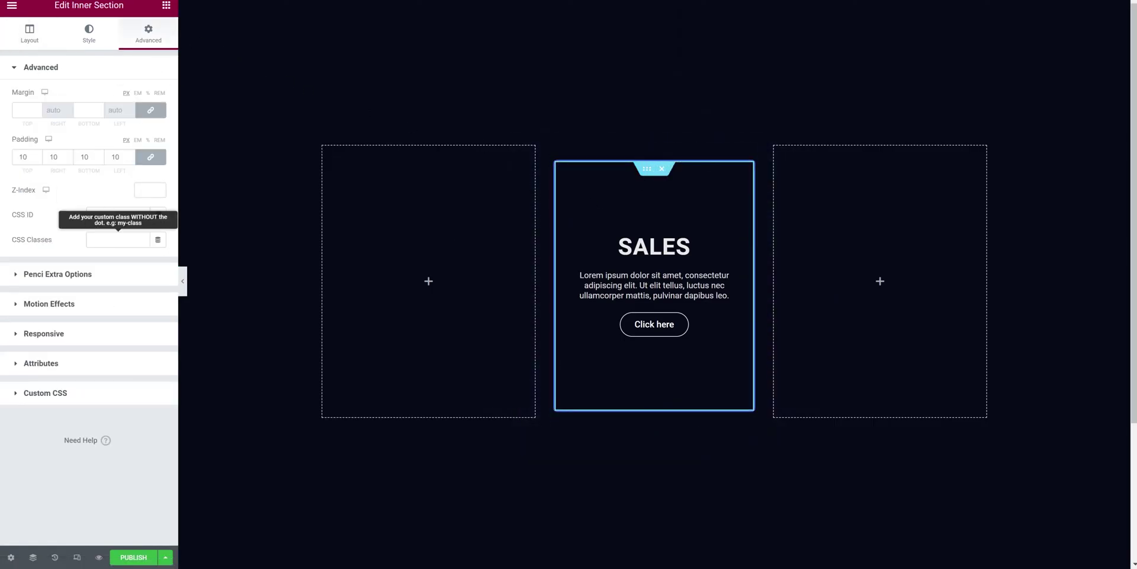
click(69, 394)
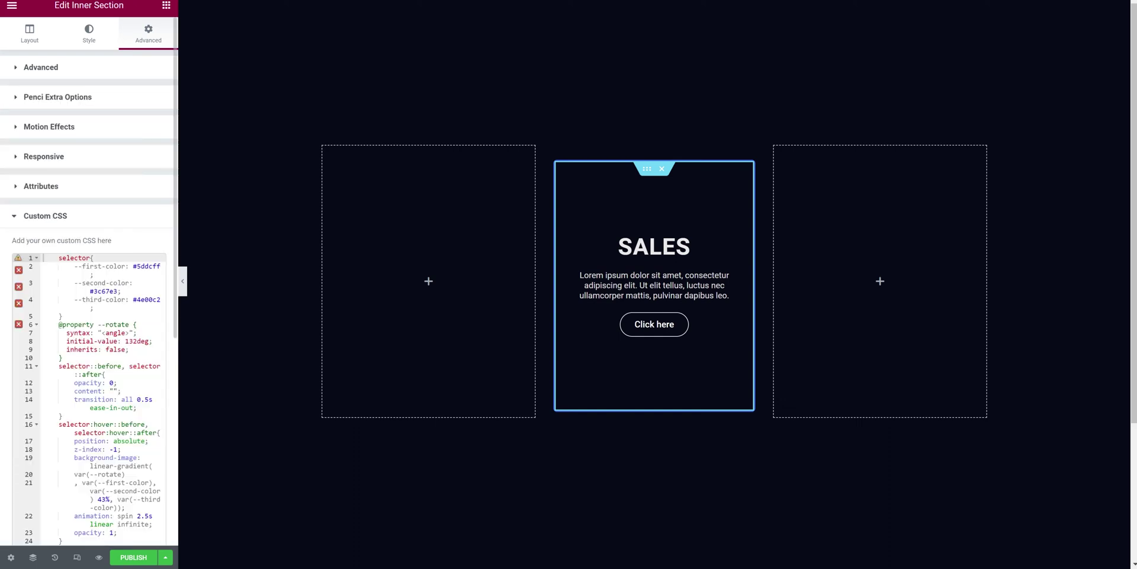
drag(133, 266, 159, 266)
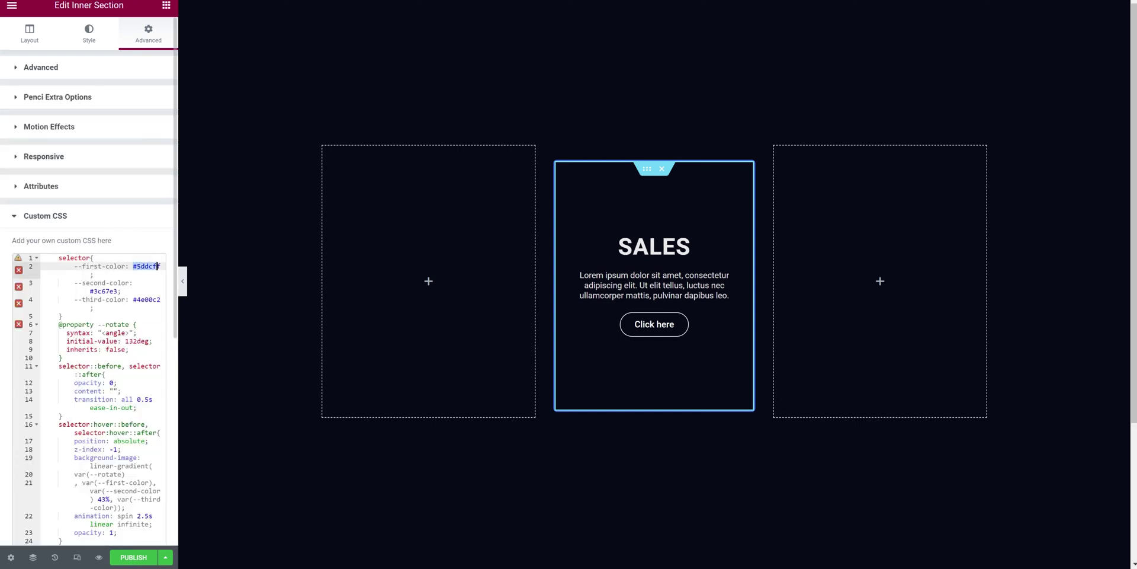
text(#f)
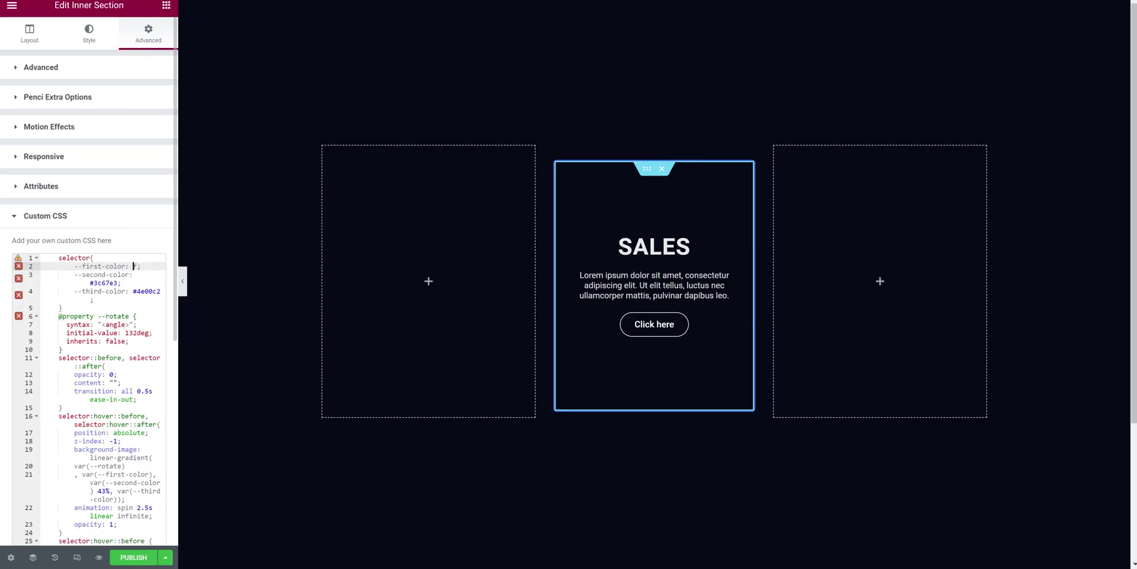
text(red)
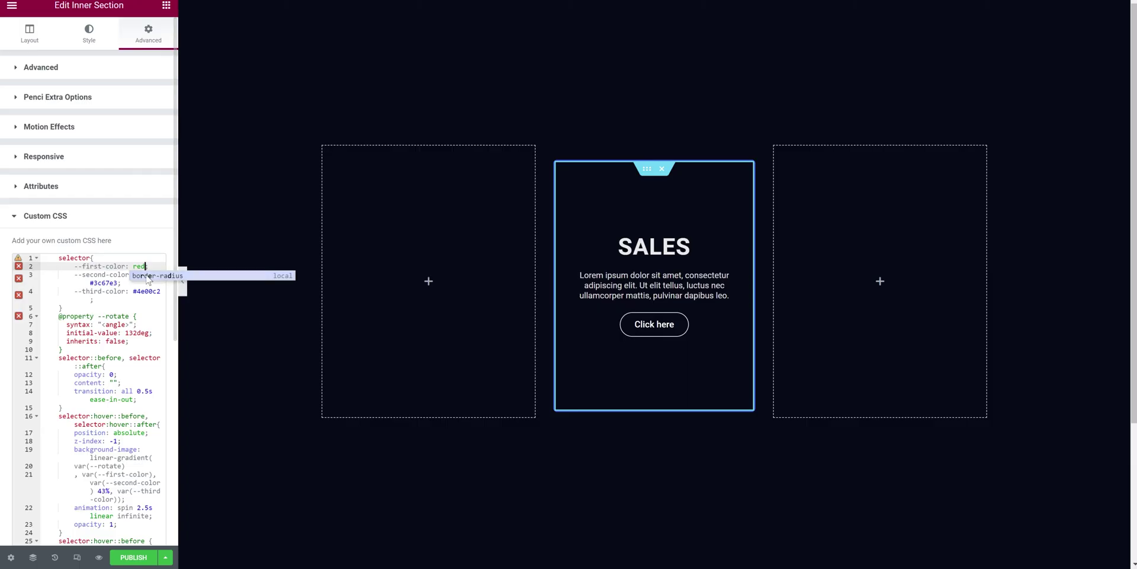
text(green)
drag(90, 282, 160, 283)
text(blue)
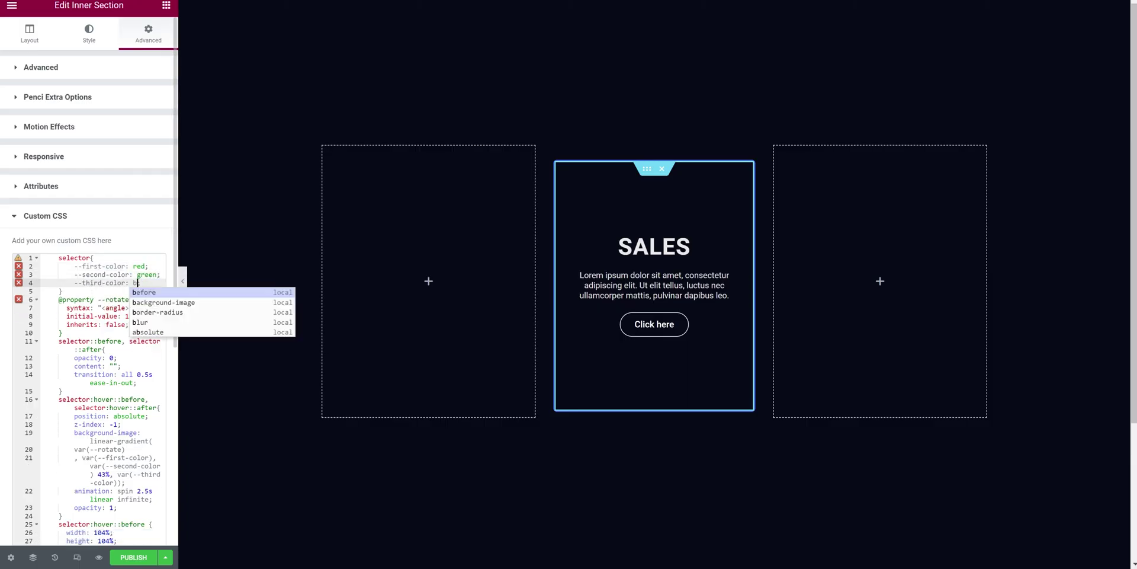
click(118, 316)
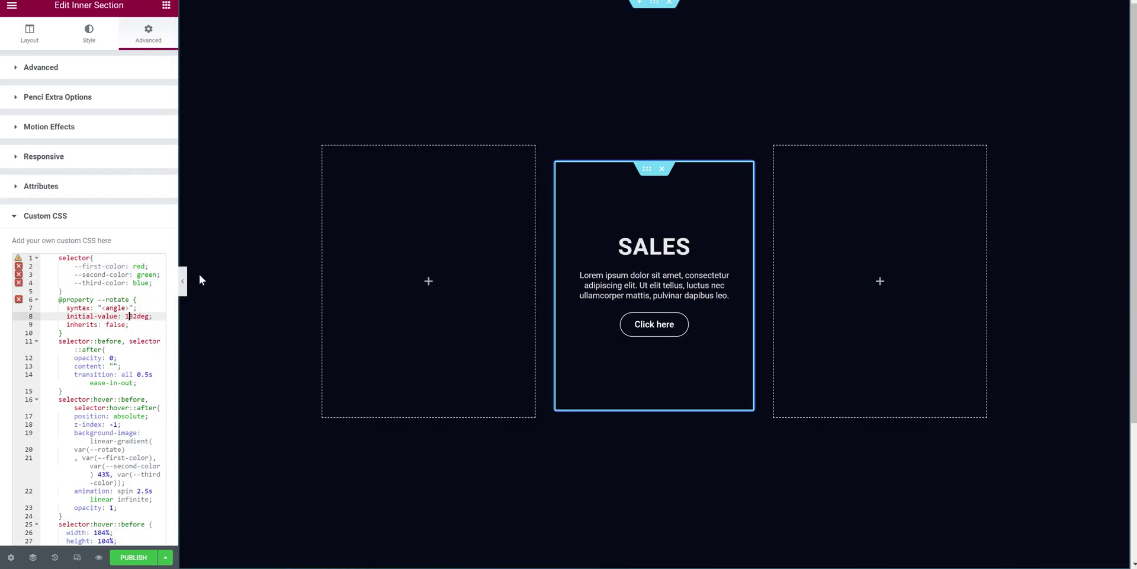
click(184, 285)
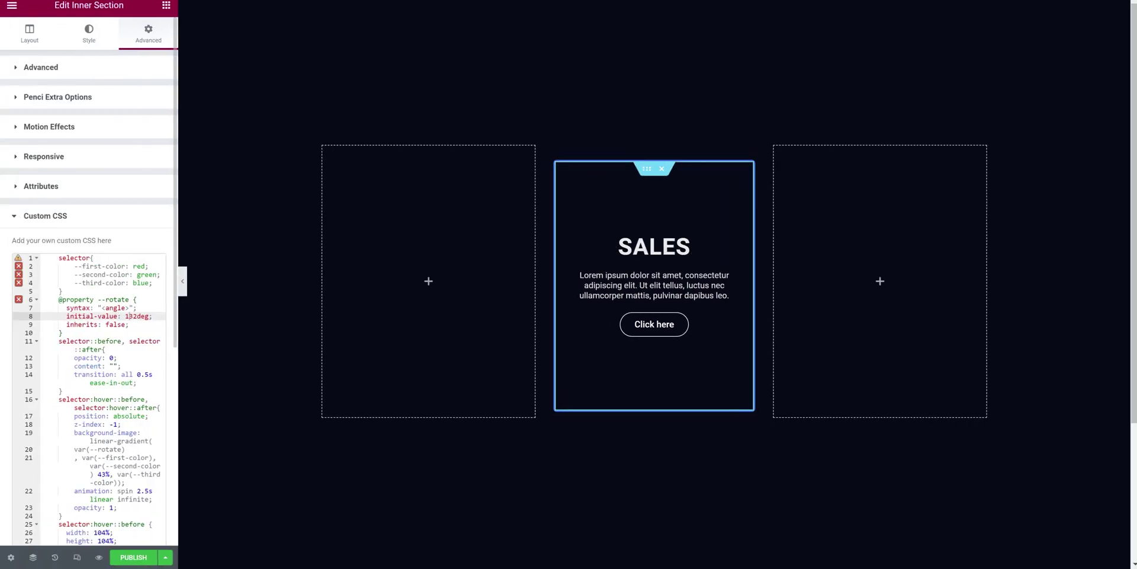
- Undo the test colours, restoring #5ddcff, #3c67e3 and #4e00c2 in the custom CSS
key(ctrl+v)
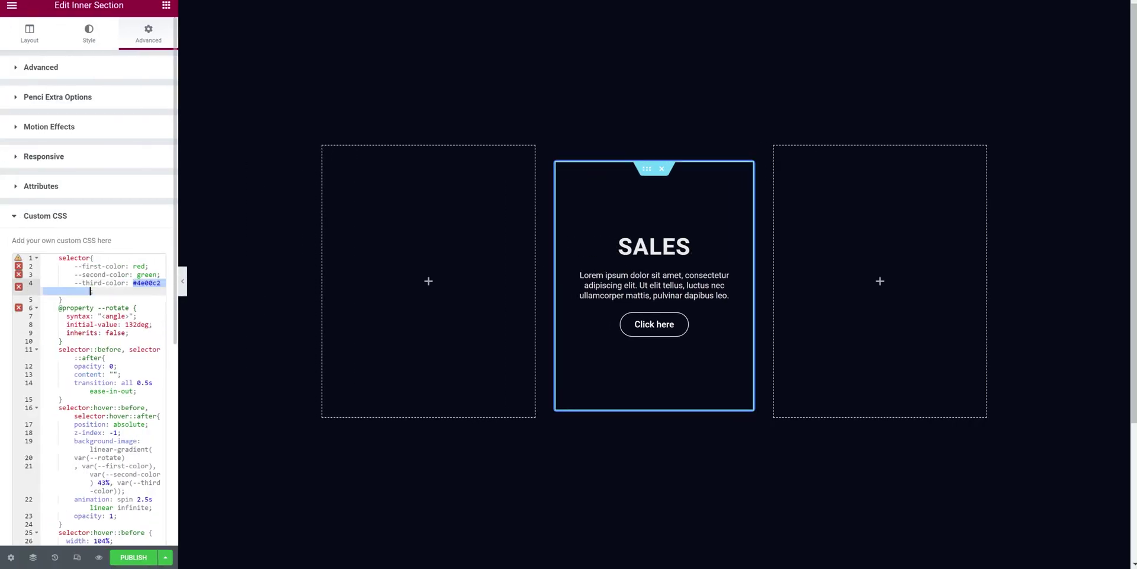
double_click(148, 274)
key(ctrl+v)
click(149, 266)
key(BackSpace)
key(BackSpace)
key(BackSpace)
key(BackSpace)
key(BackSpace)
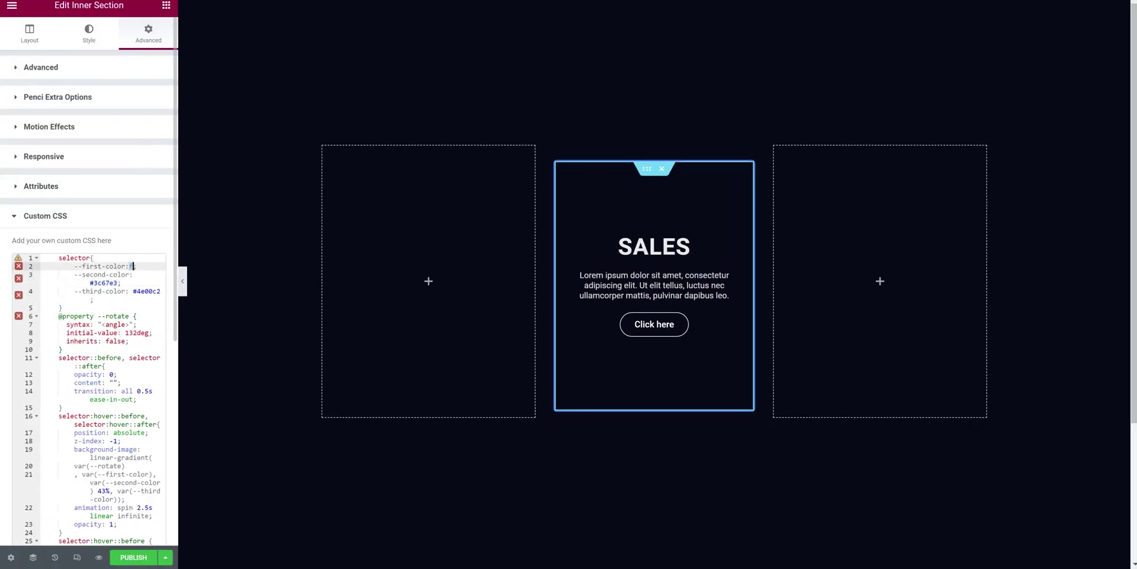
key(ctrl+v)
click(160, 283)
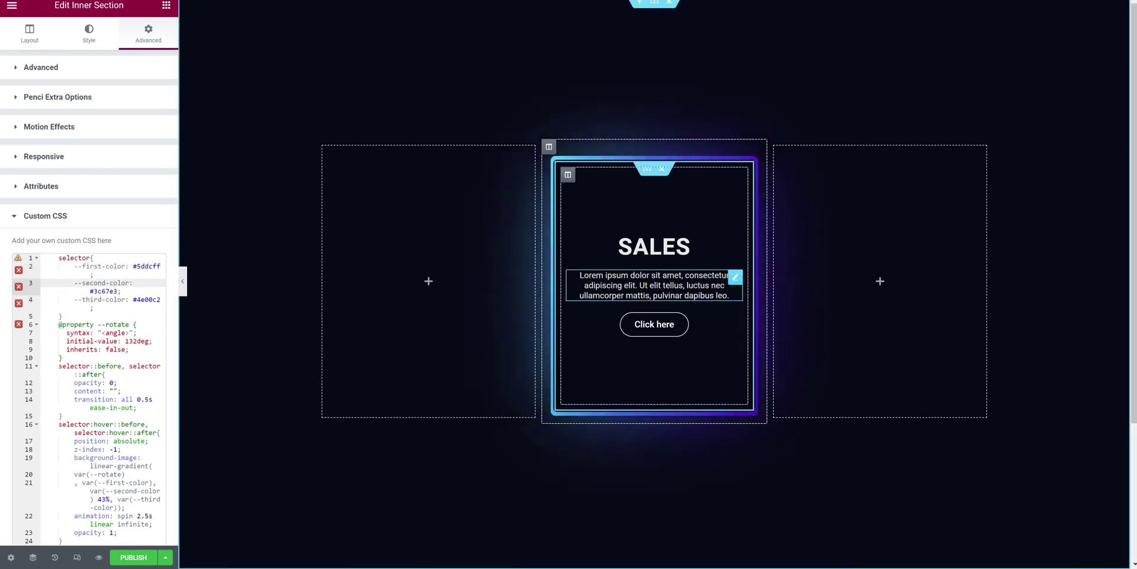
click(63, 316)
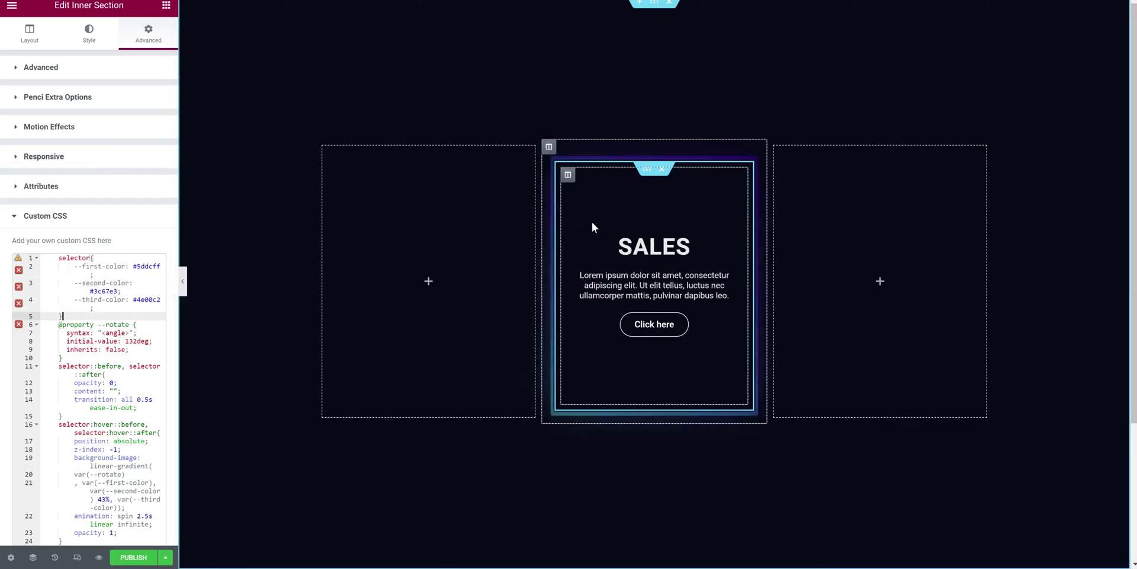
right_click(551, 152)
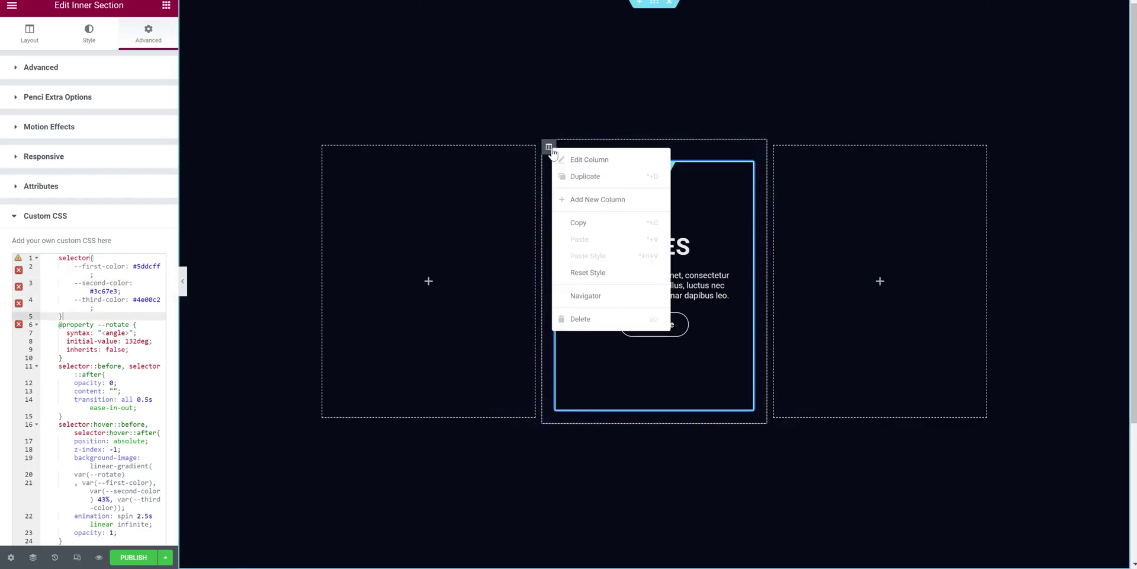
- Duplicate the SALES card column twice to make three identical cards
click(573, 177)
right_click(494, 150)
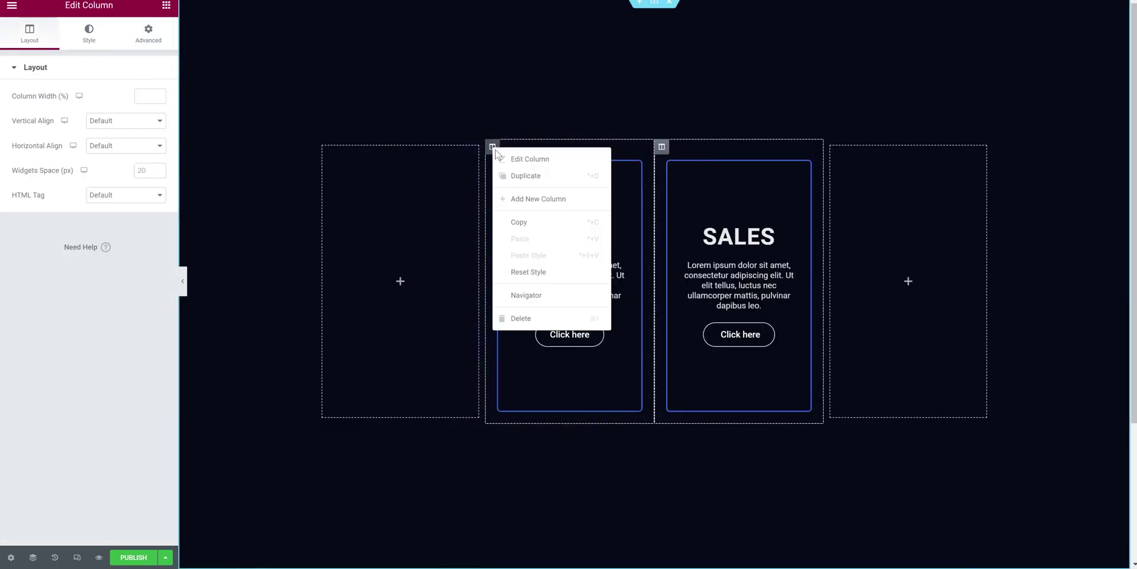
click(514, 178)
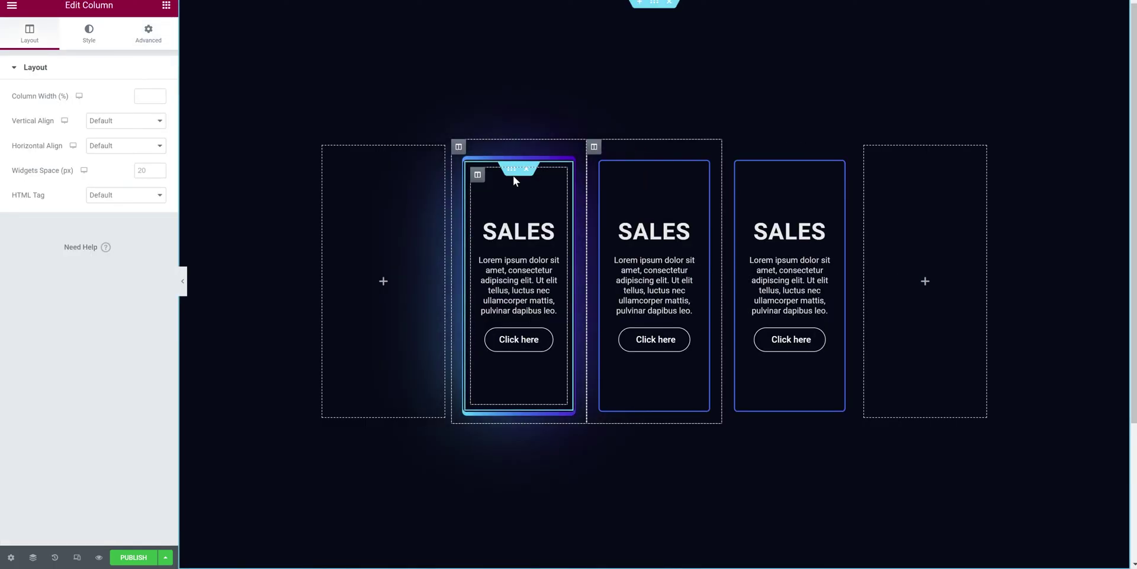
- Delete the empty left and right columns and preview the three-card row
right_click(322, 148)
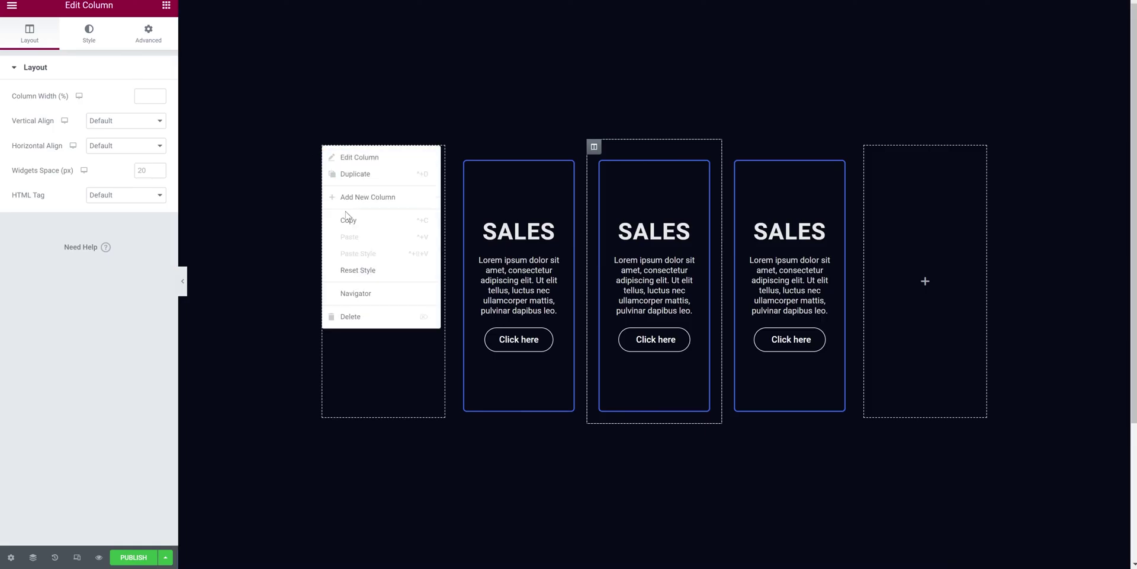
click(354, 316)
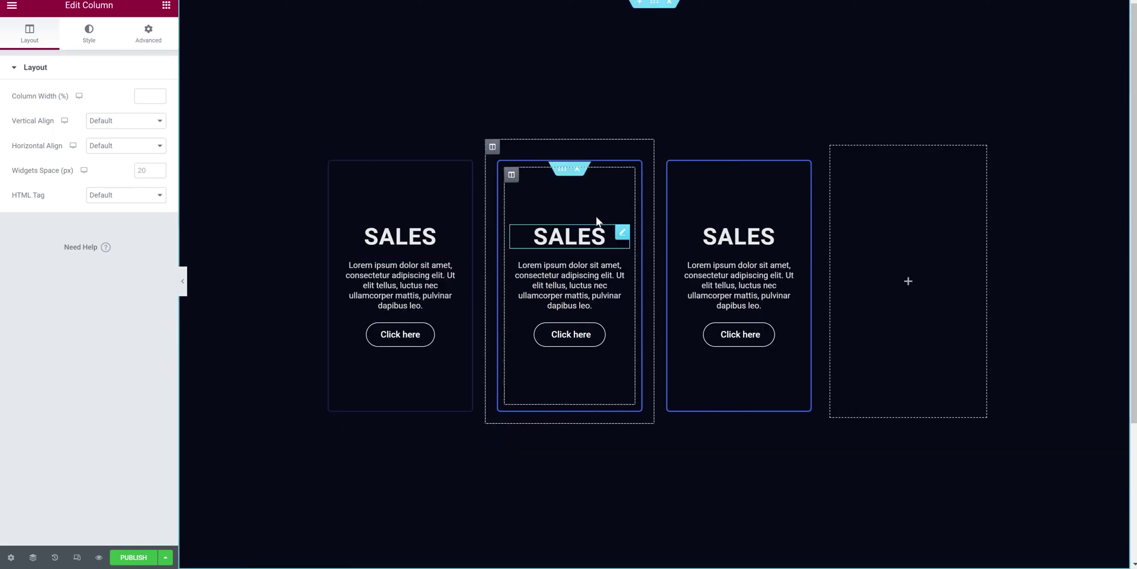
right_click(835, 151)
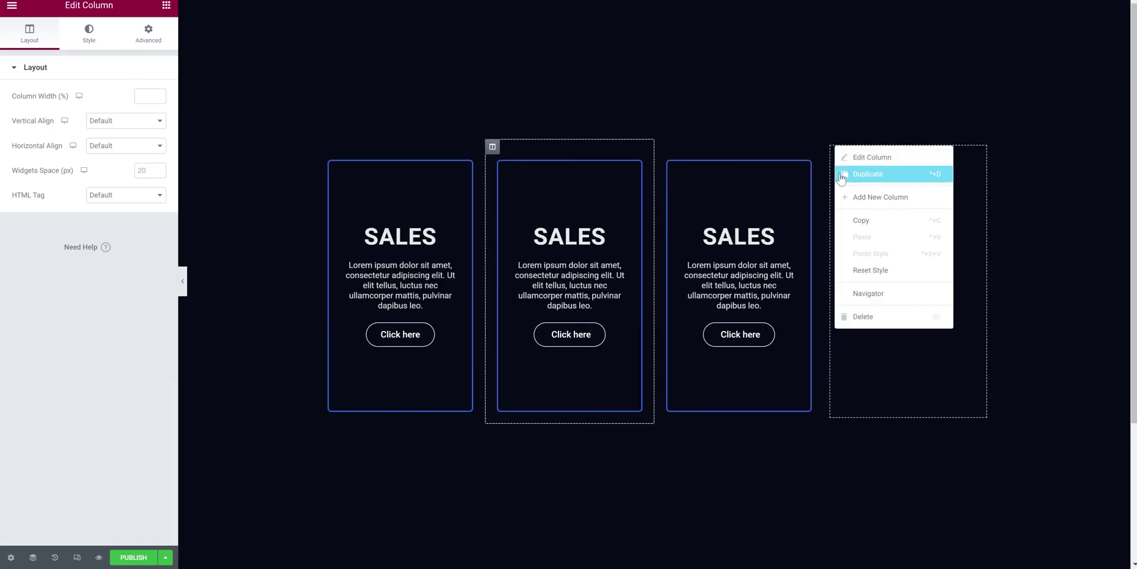
click(854, 320)
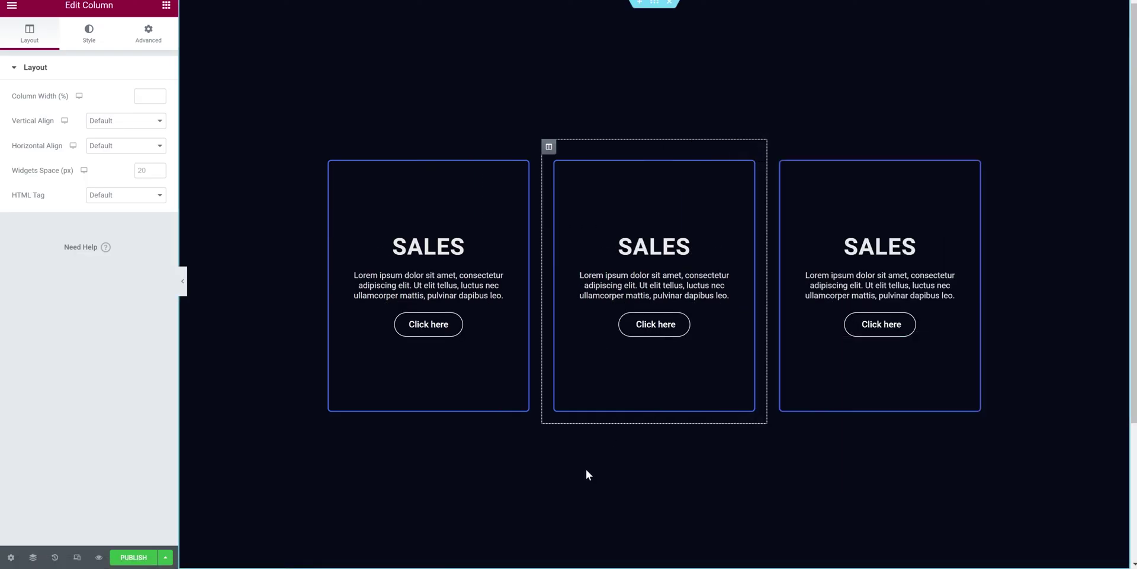
click(183, 280)
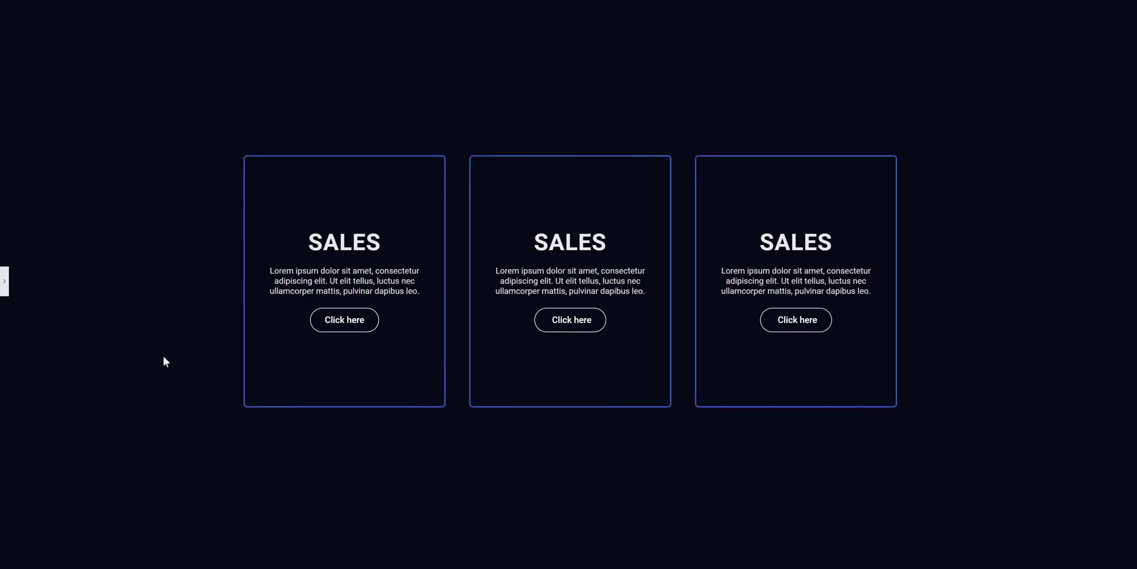
click(4, 280)
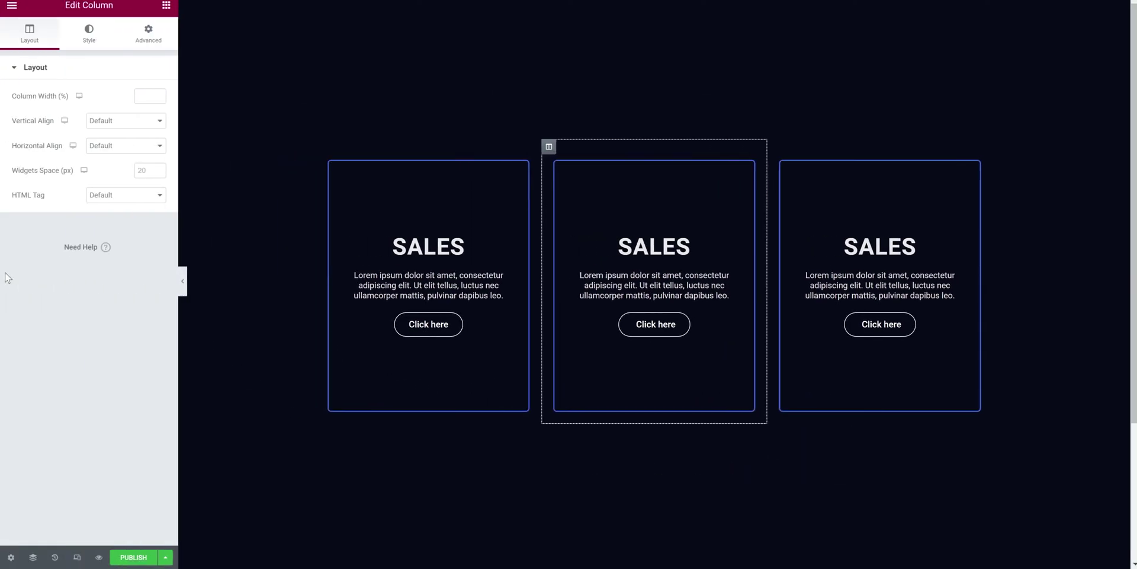
- Change the left card heading from SALES to TRAFFIC and the right one to LEADS
double_click(428, 246)
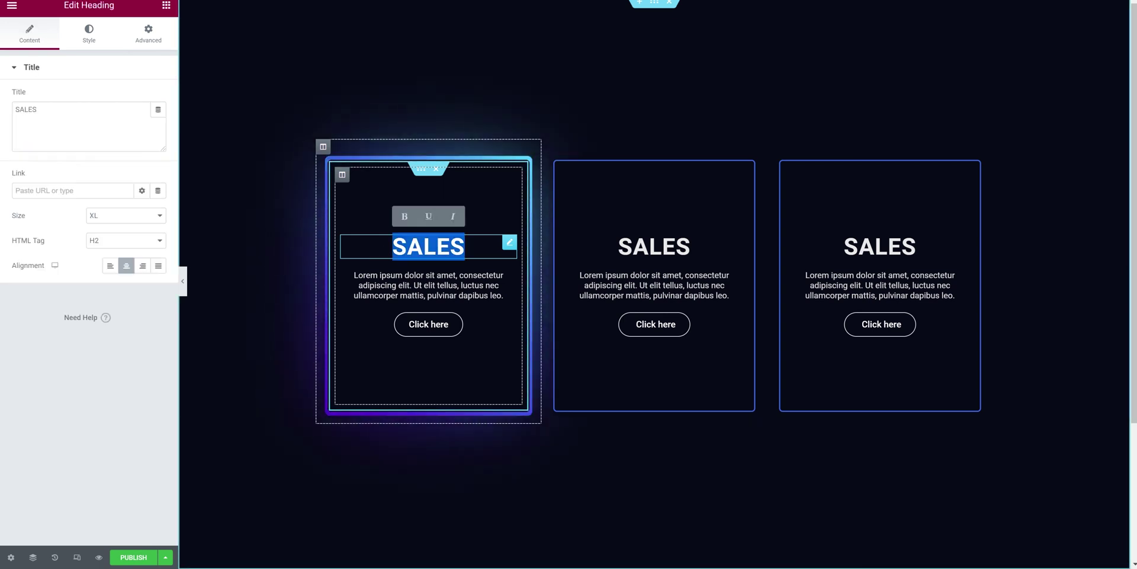
text(Tra)
key(BackSpace)
key(BackSpace)
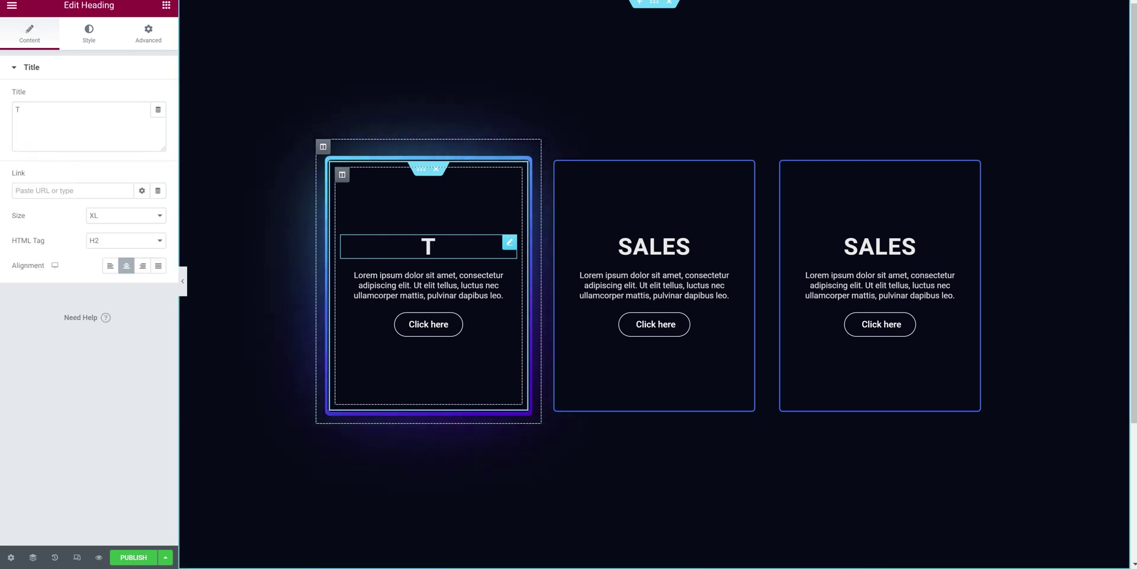
text(RAFFIC)
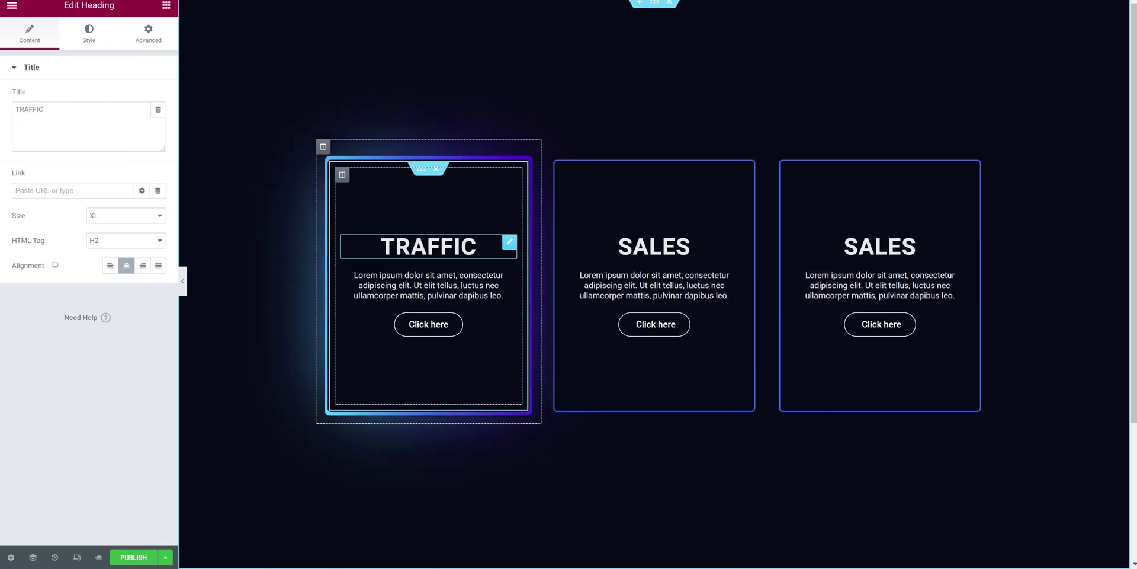
double_click(882, 245)
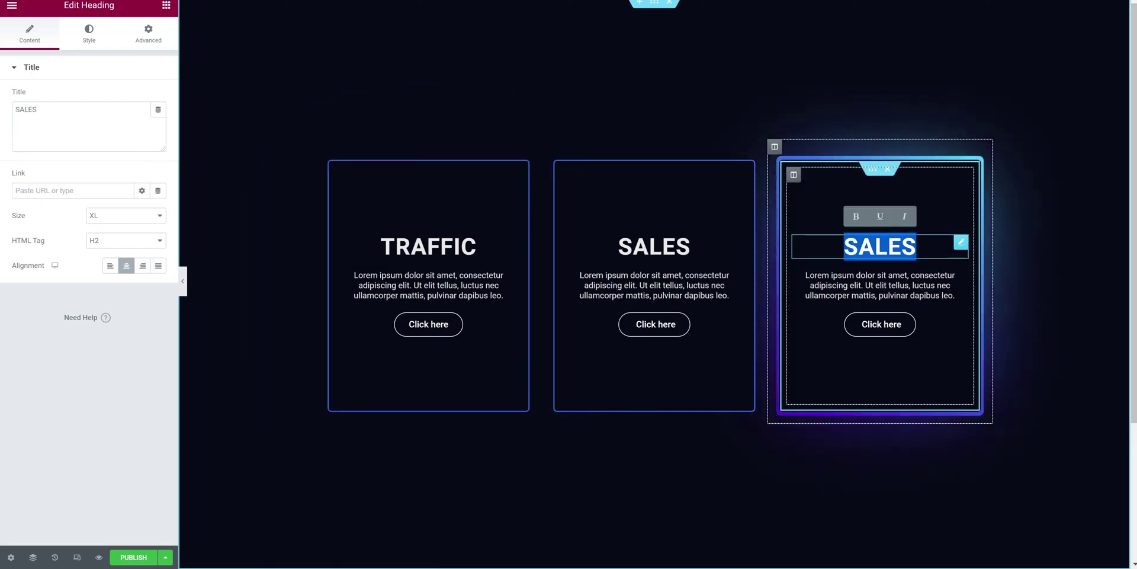
text(Lead)
key(BackSpace)
key(BackSpace)
key(BackSpace)
key(BackSpace)
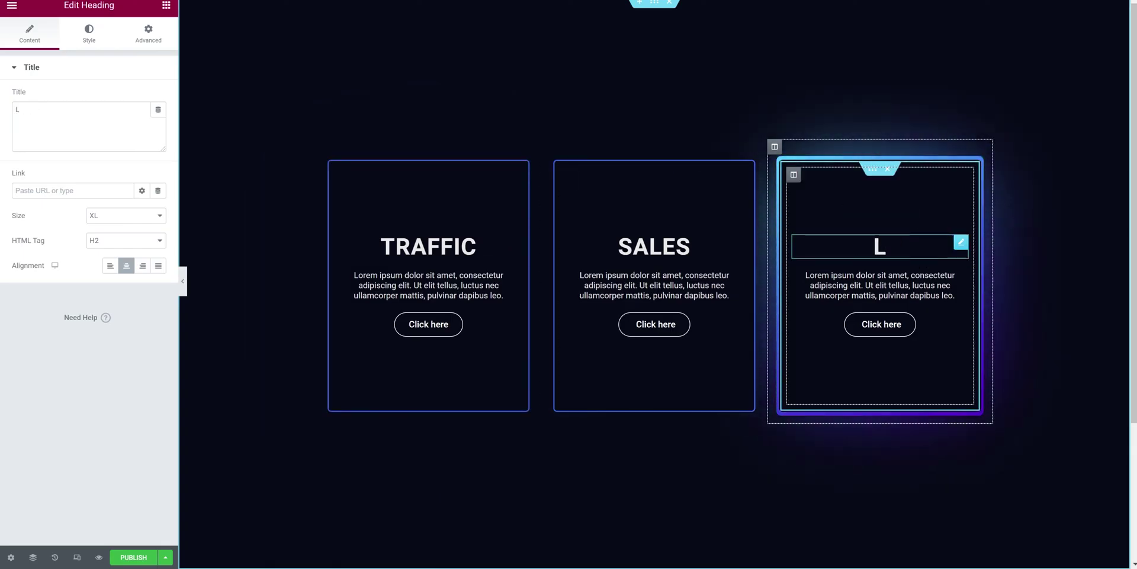
text(LEADS)
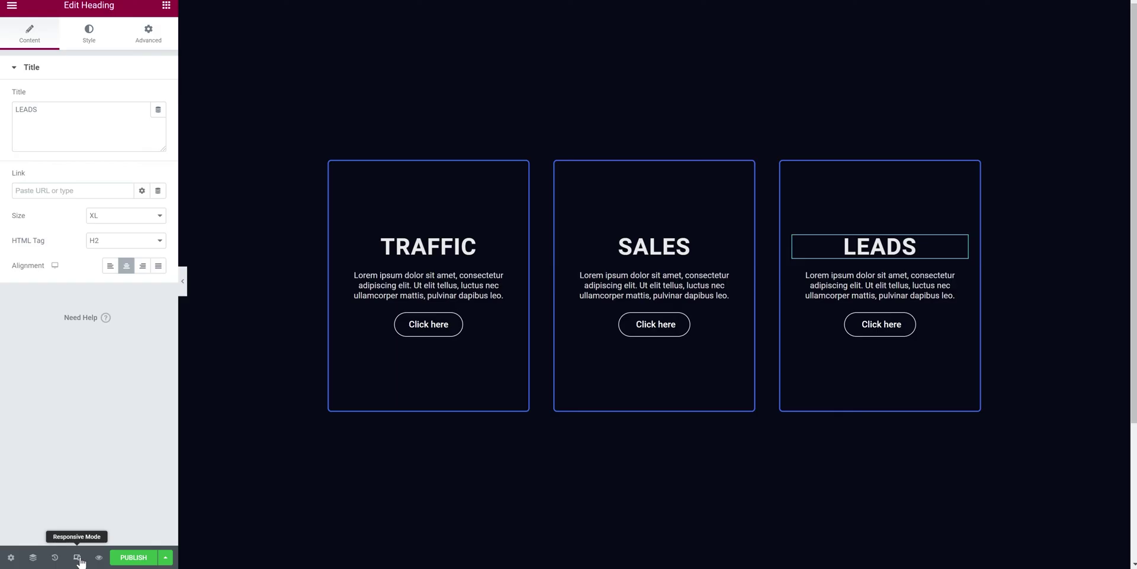
click(78, 557)
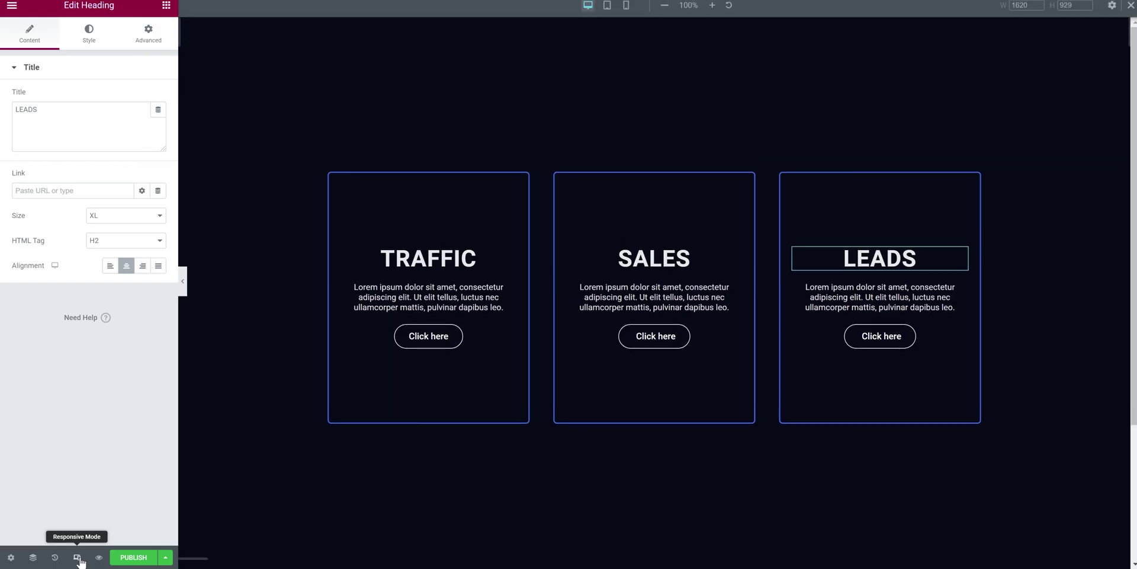
- Check the cards at tablet and mobile widths, then switch back to desktop view
click(608, 7)
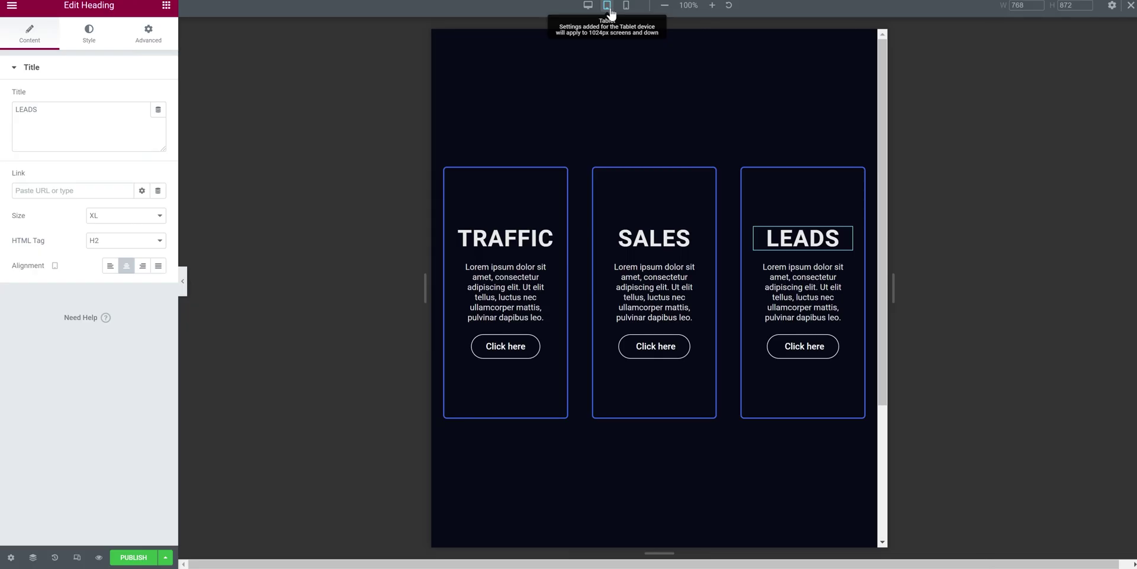
click(628, 8)
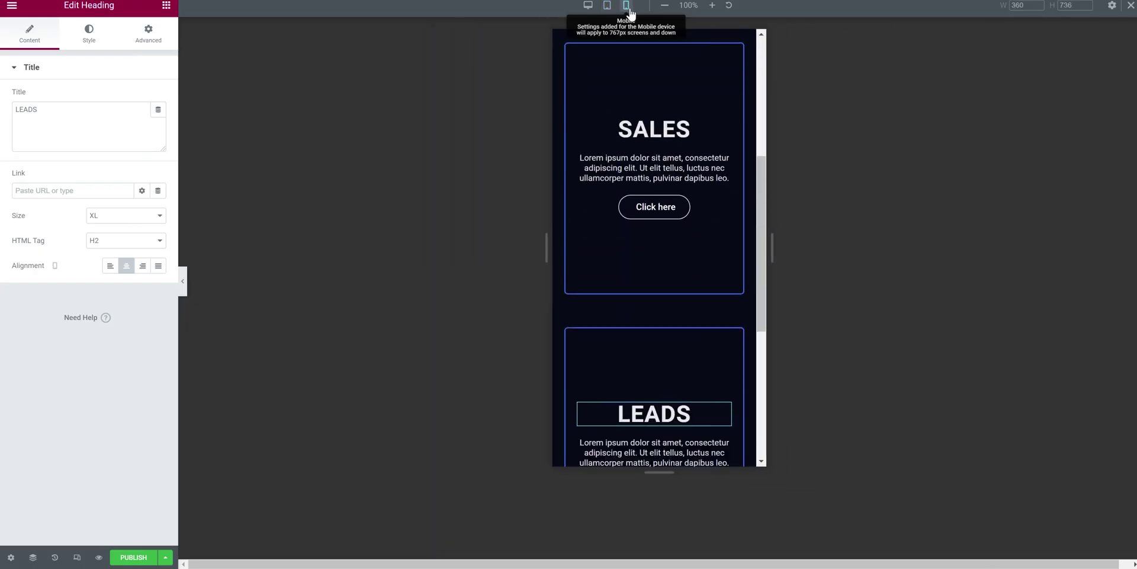
scroll(699, 228, up, 6)
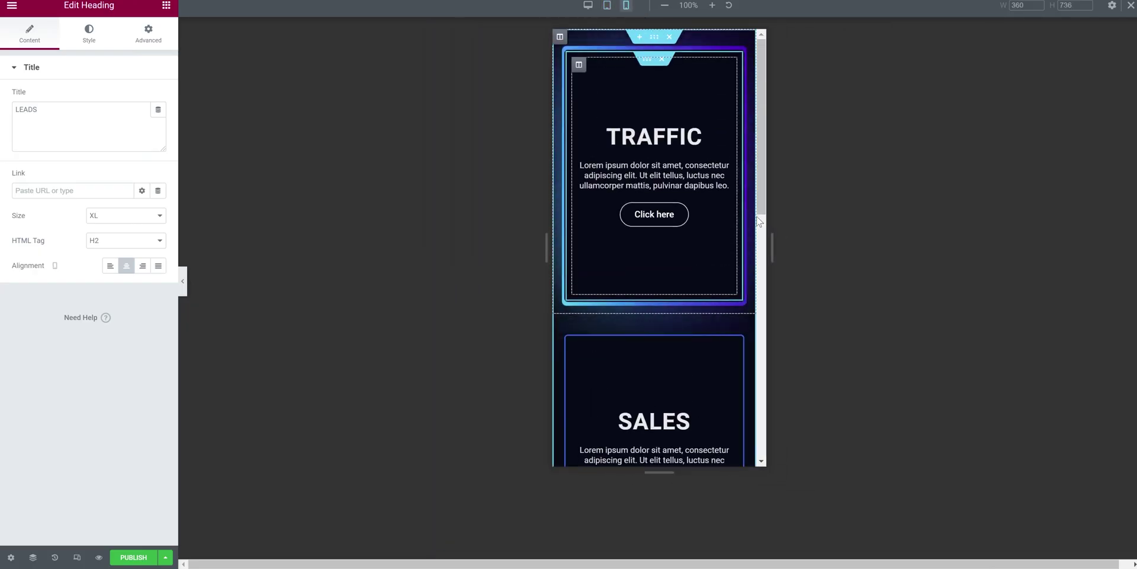
click(182, 281)
click(8, 285)
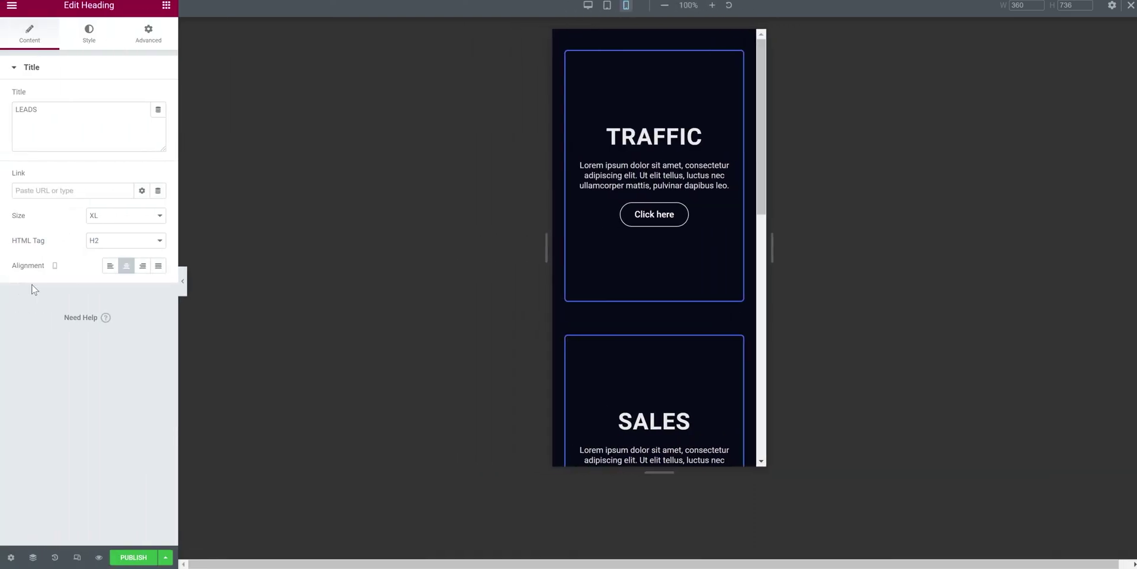
click(1132, 6)
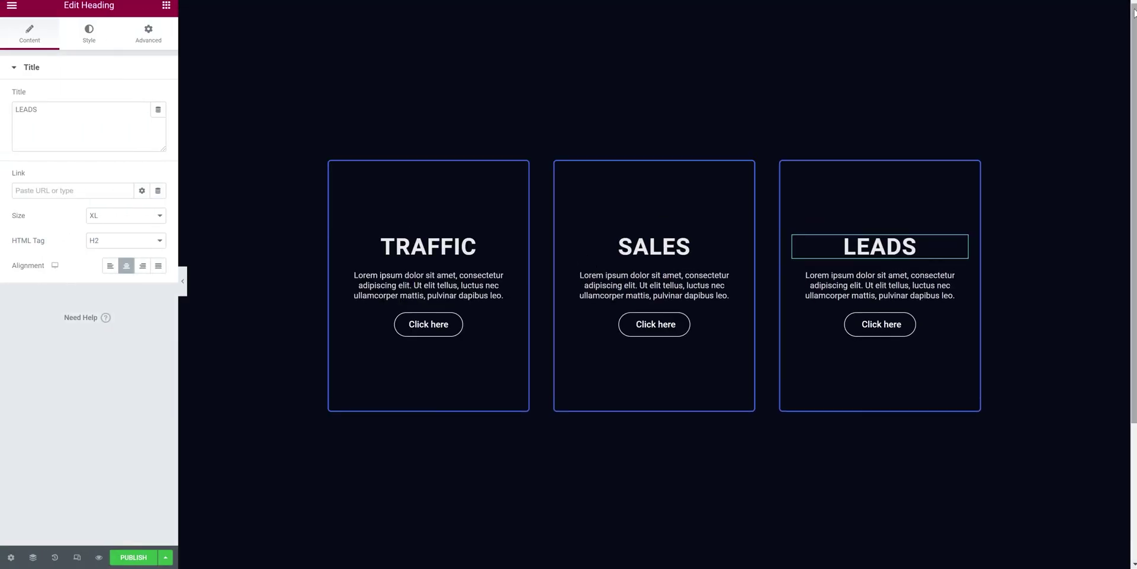
key(ctrl+p)
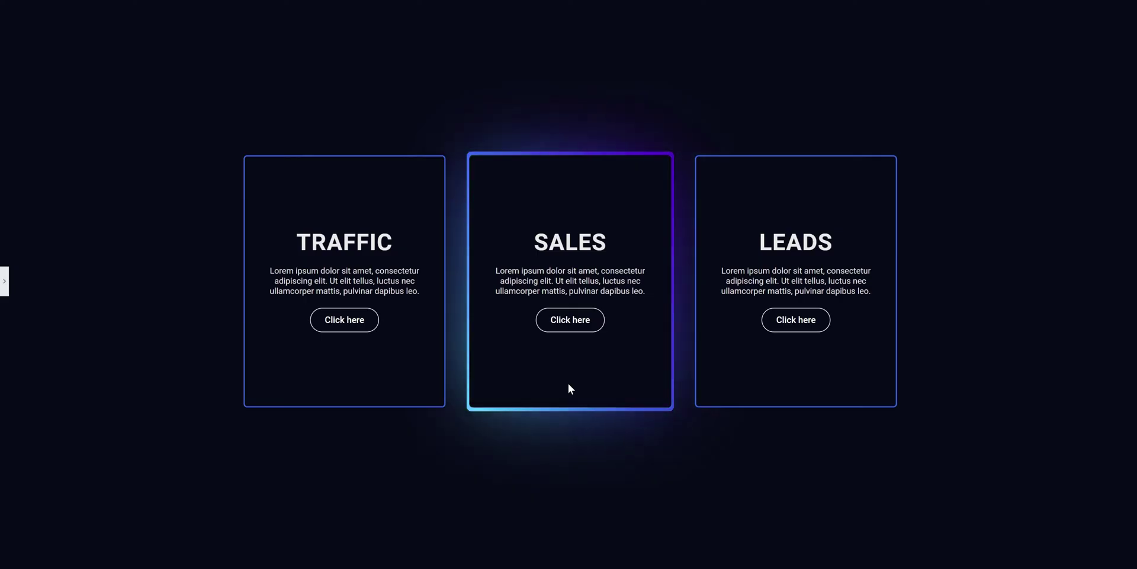
key(ctrl+p)
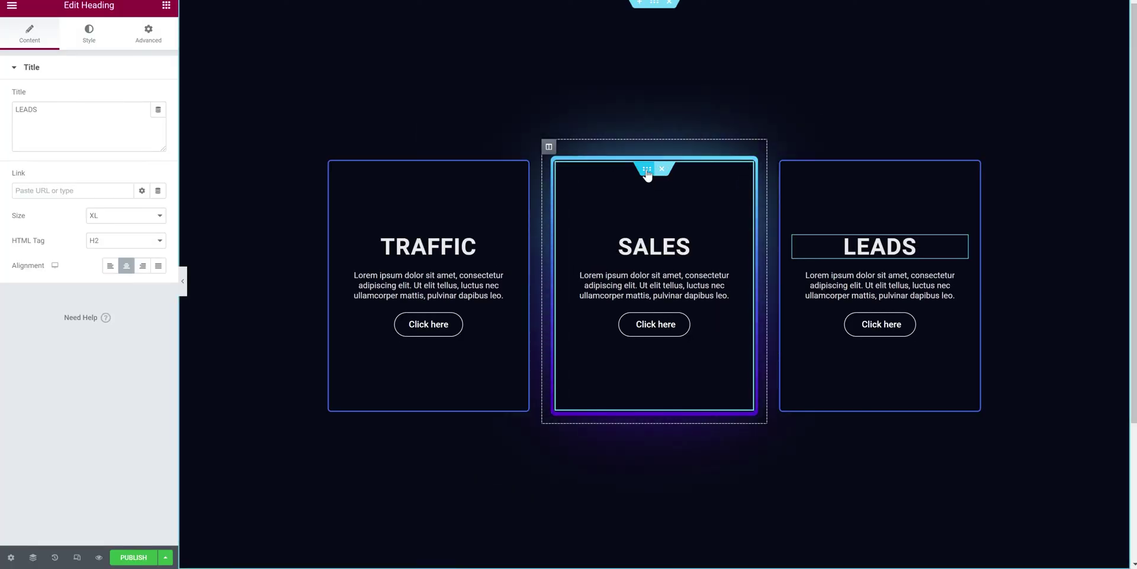
click(648, 170)
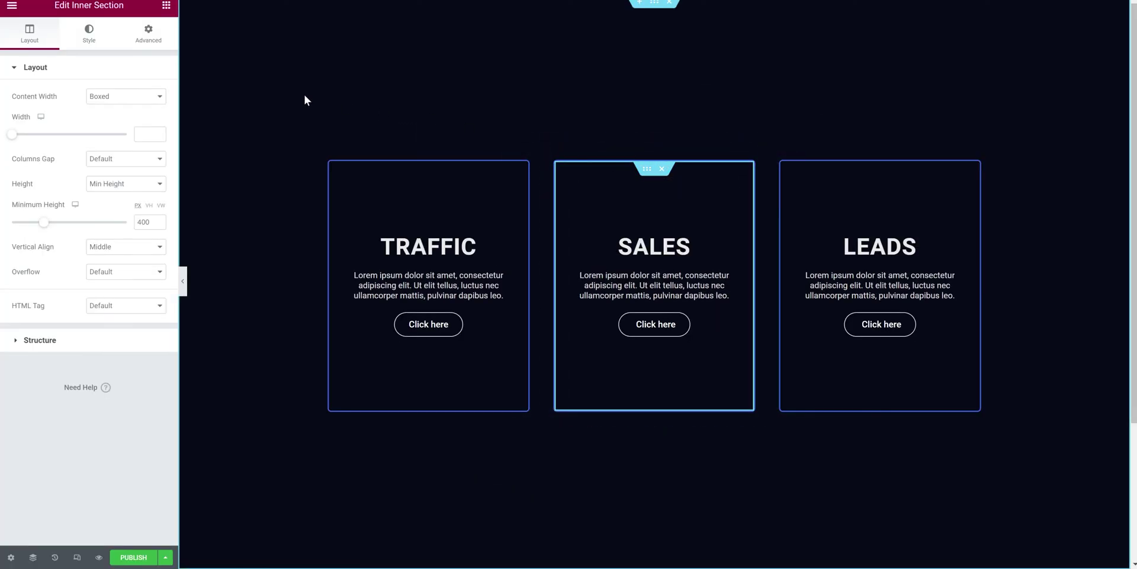
- Delete both :hover pseudo-classes from line 16's selector in the SALES card's custom CSS
click(153, 42)
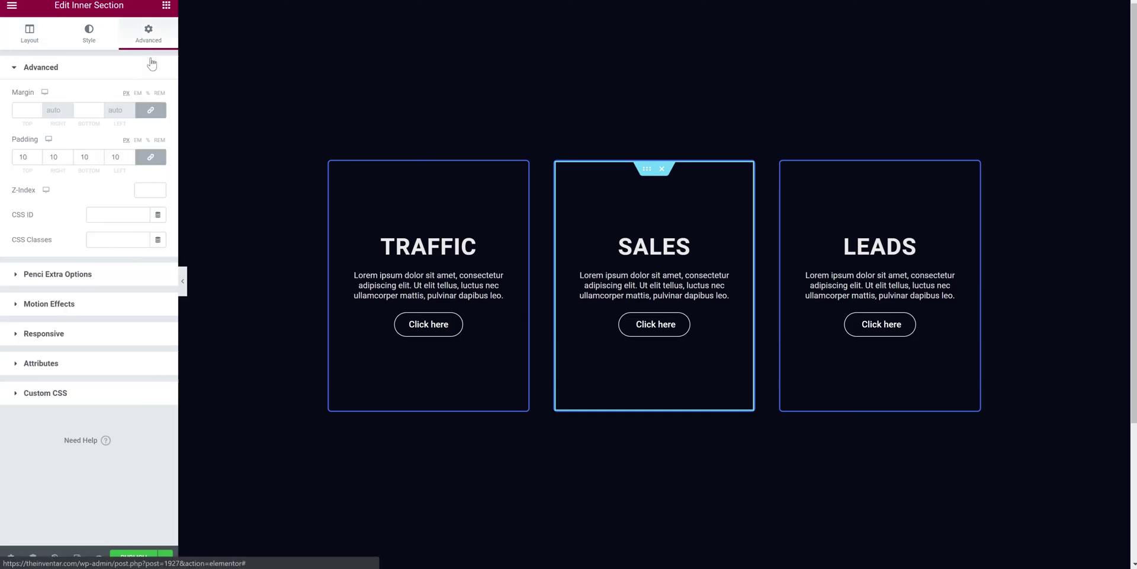
click(16, 394)
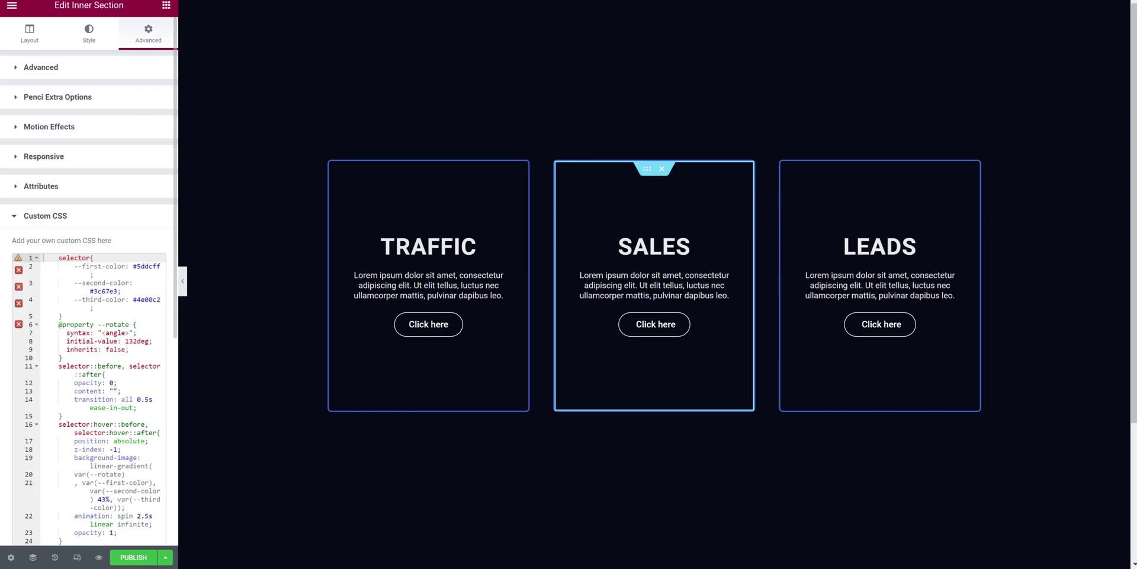
click(93, 424)
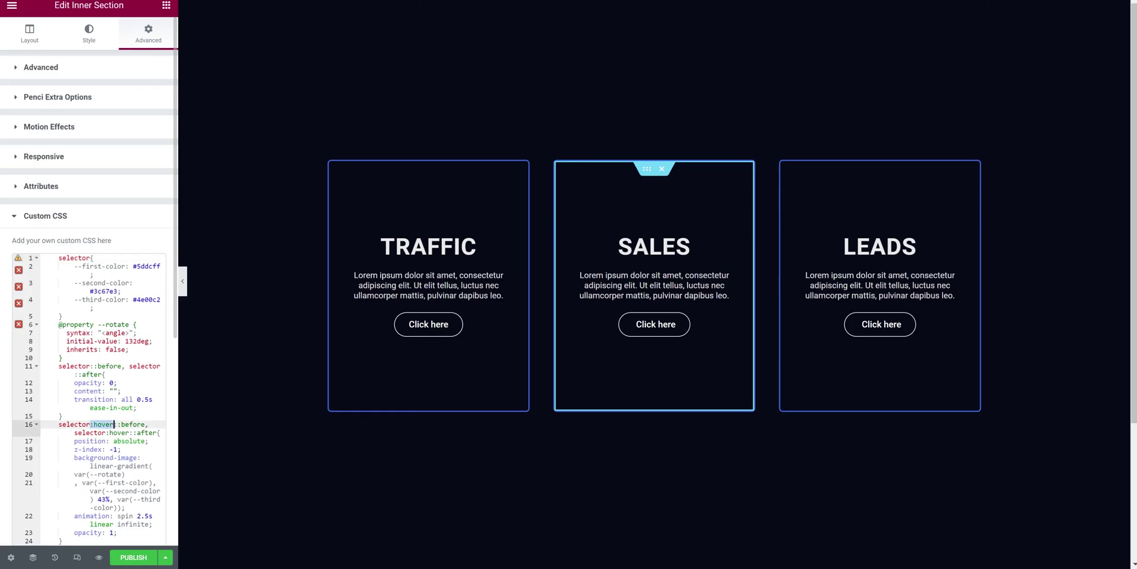
key(BackSpace)
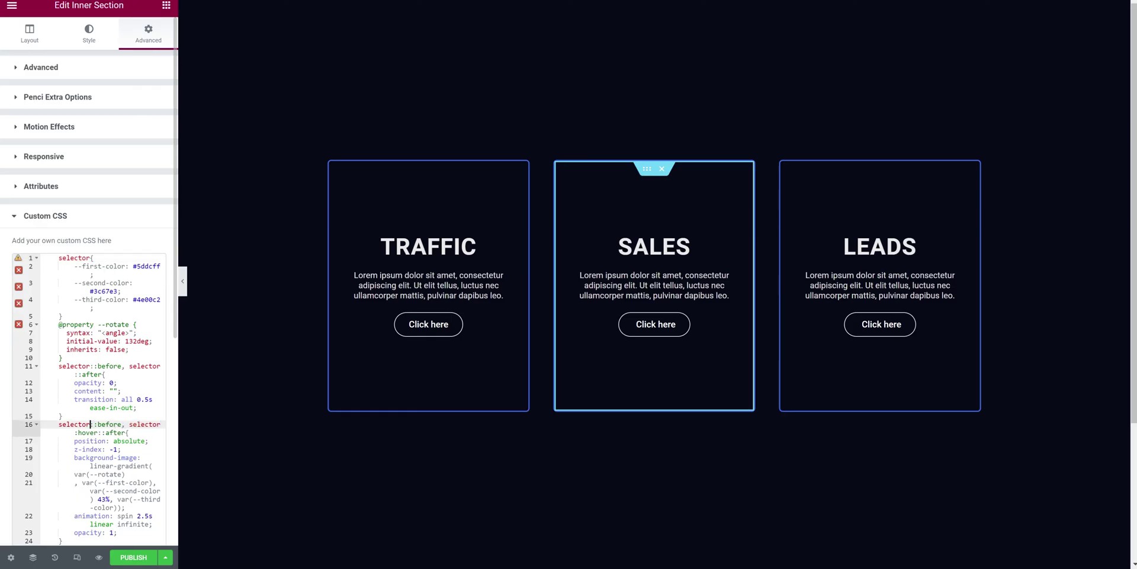
scroll(89, 296, down, 4)
click(90, 369)
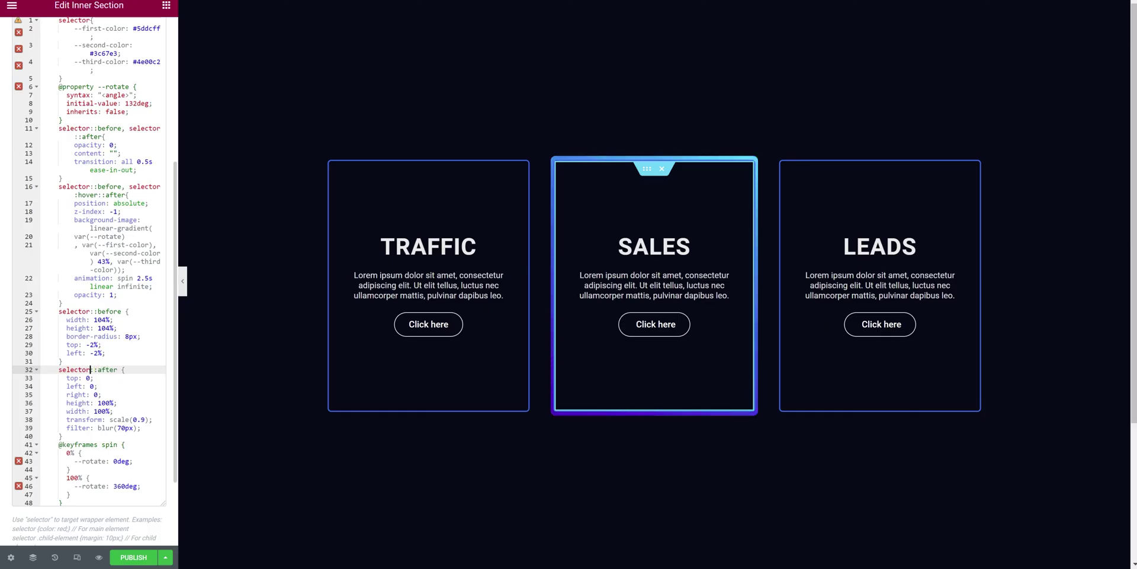
scroll(89, 296, down, 2)
scroll(89, 297, up, 3)
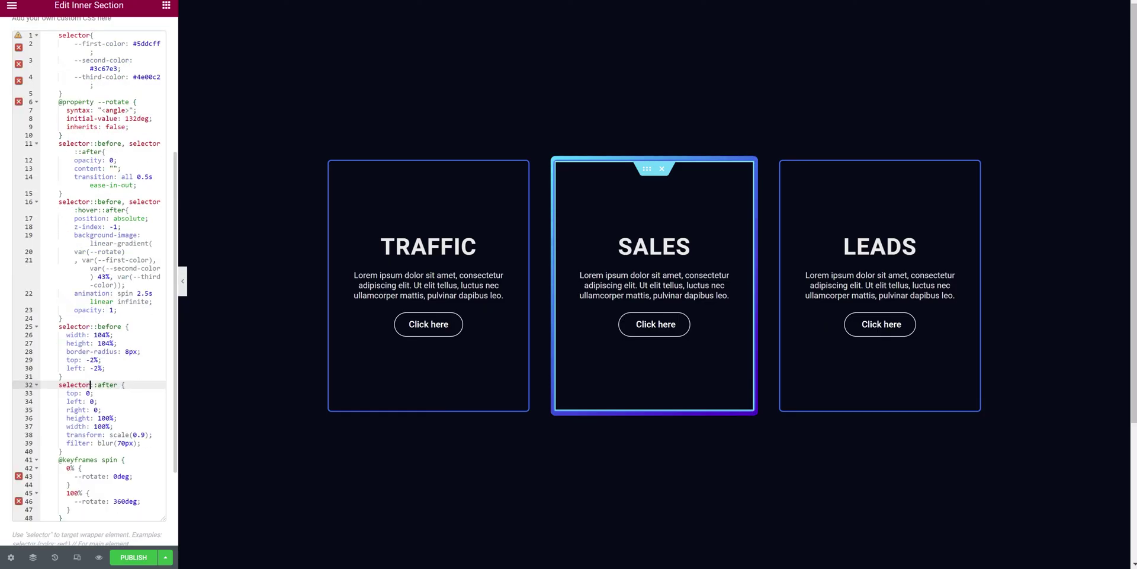
click(97, 210)
key(BackSpace)
key(BackSpace)
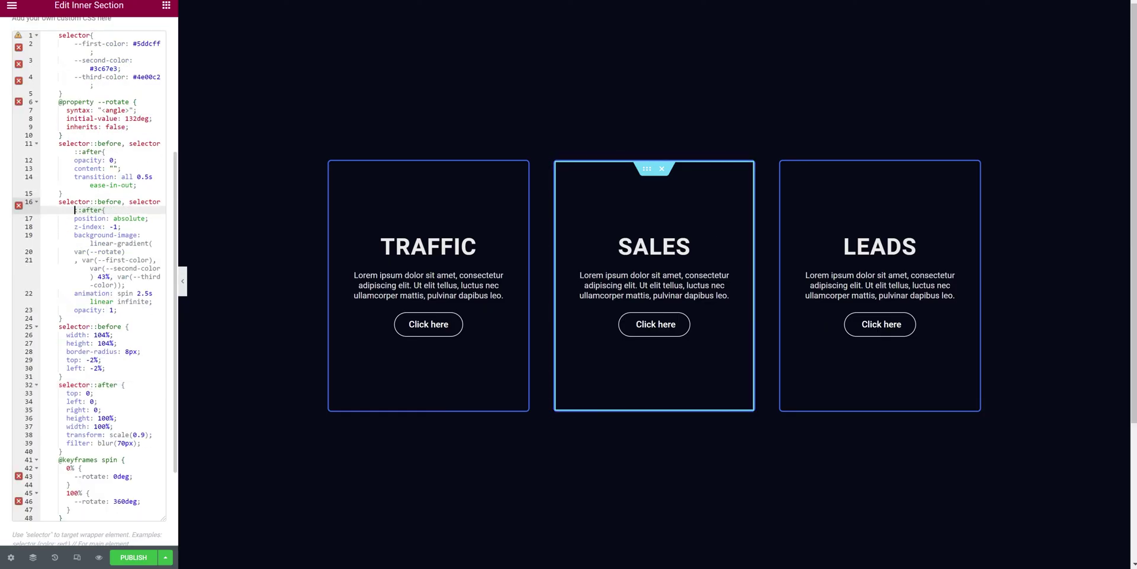
- Preview the now-permanent glowing border and re-check the custom CSS
click(182, 278)
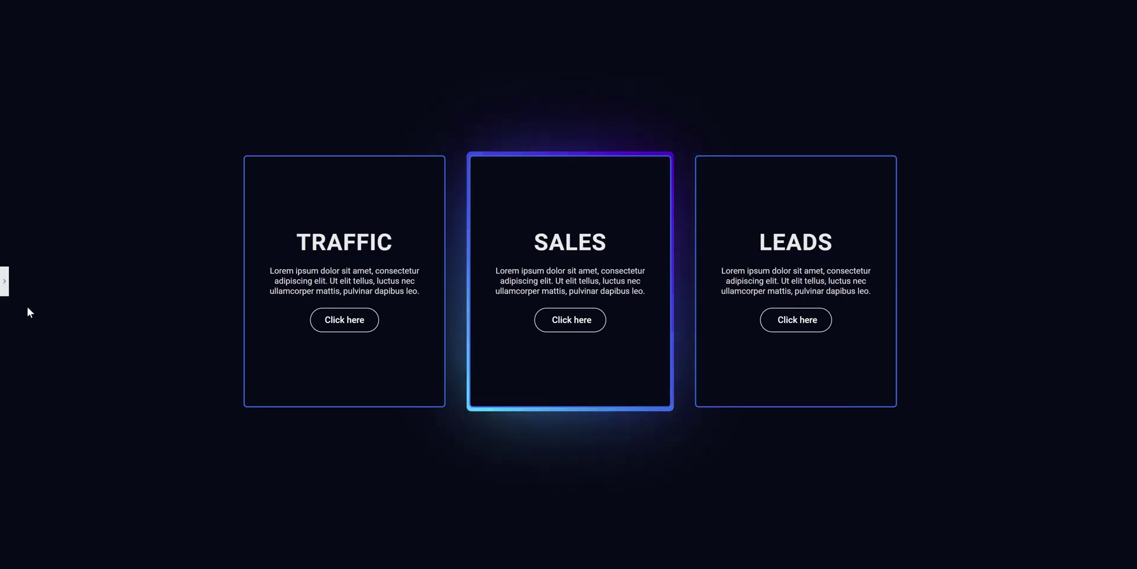
click(5, 284)
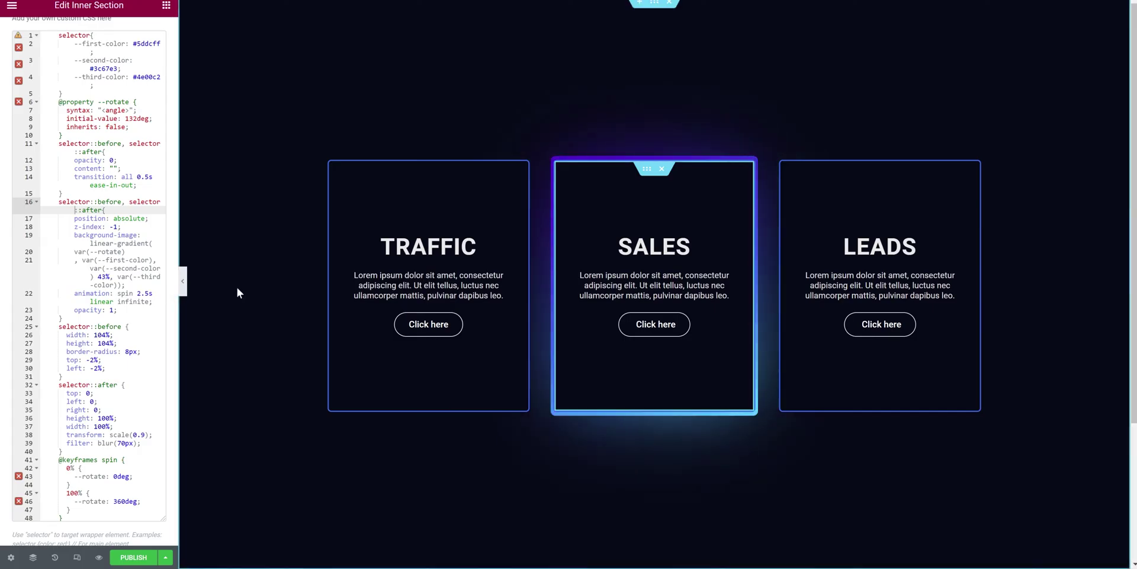
drag(75, 218, 107, 356)
click(84, 260)
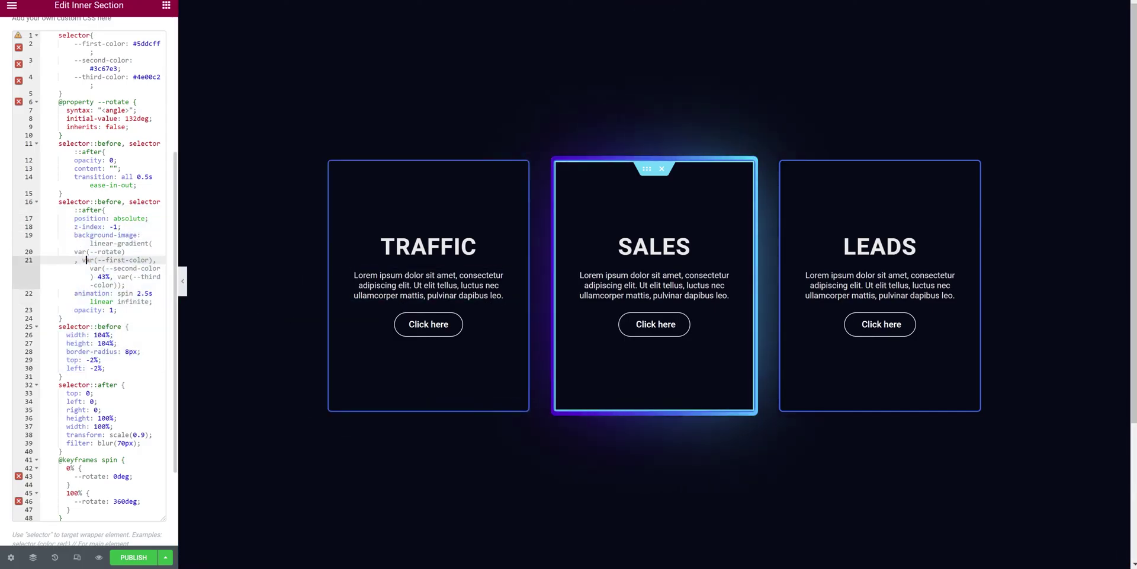
scroll(89, 284, up, 4)
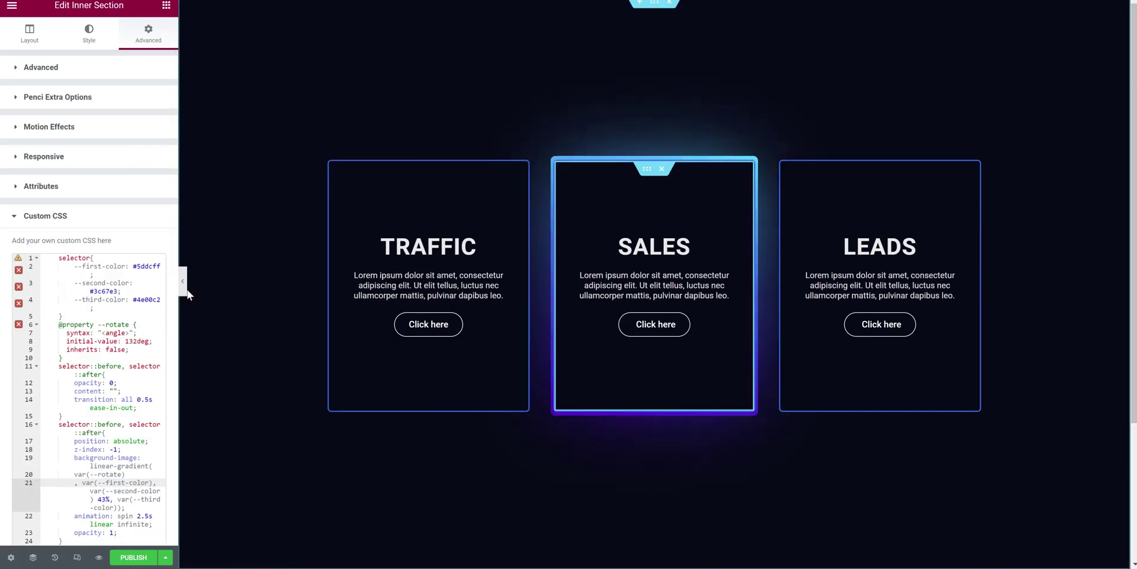
click(171, 558)
click(171, 558)
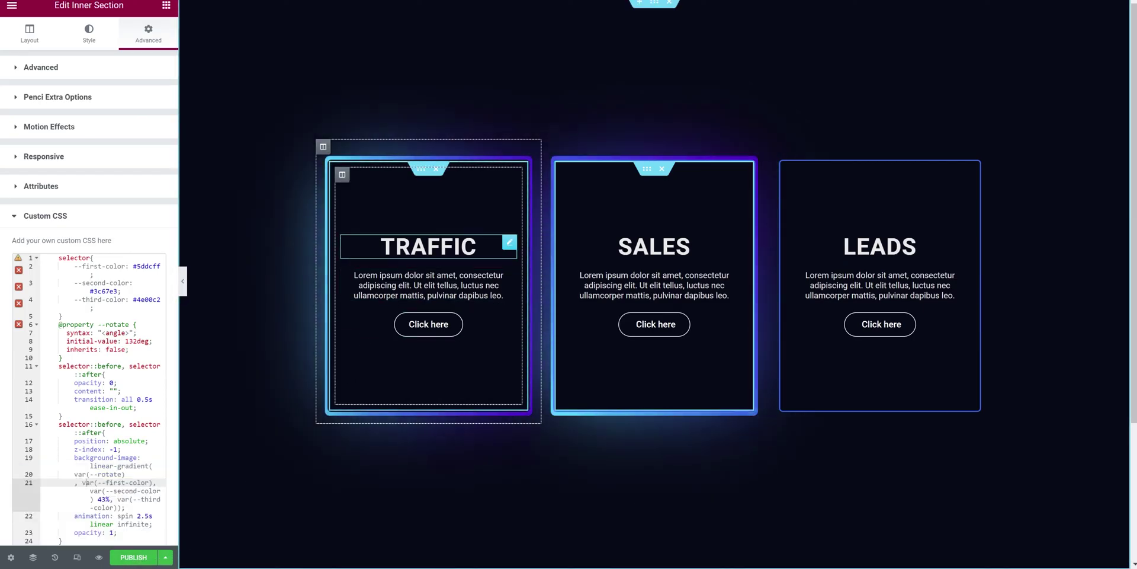
- Change headings TRAFFIC to Like, LEADS to Share and SALES to Subscribe, then preview
double_click(428, 246)
text(Like)
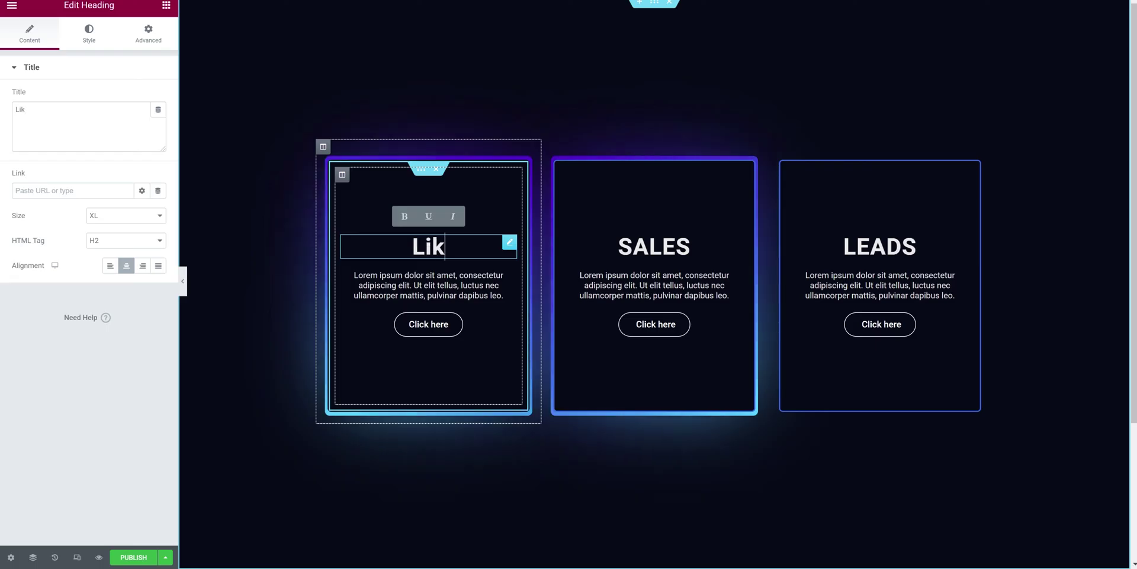
click(880, 246)
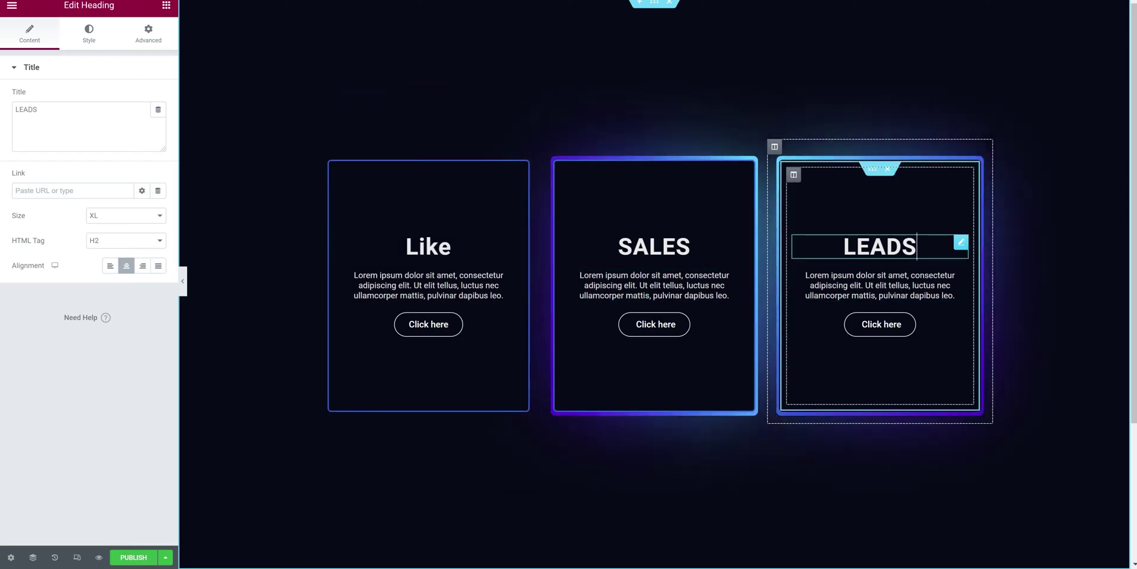
double_click(879, 246)
text(Share)
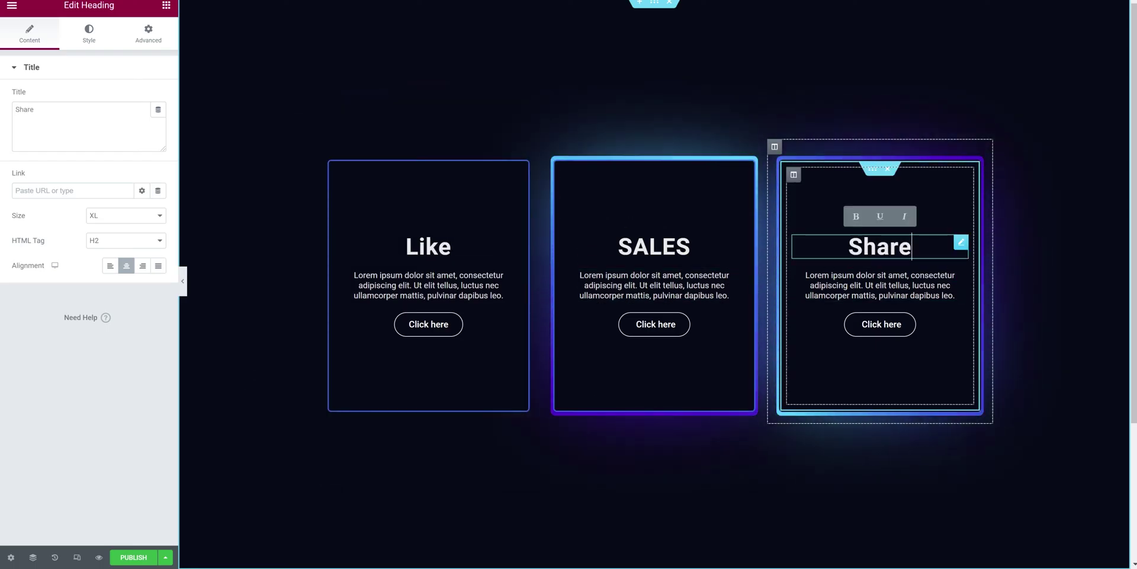
click(669, 244)
double_click(669, 244)
text(Subsc)
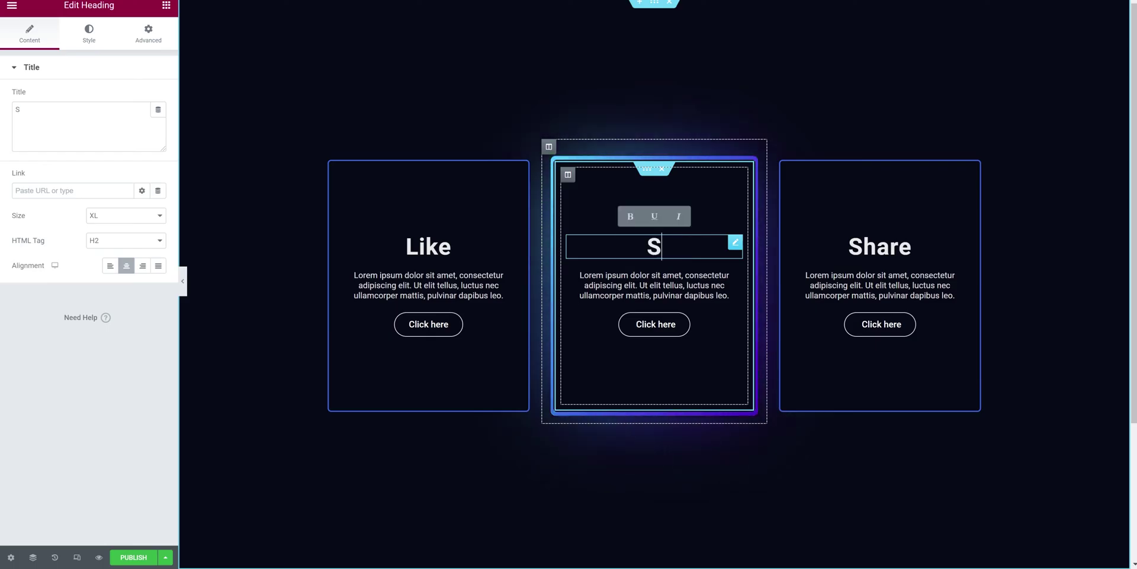
text(ribe)
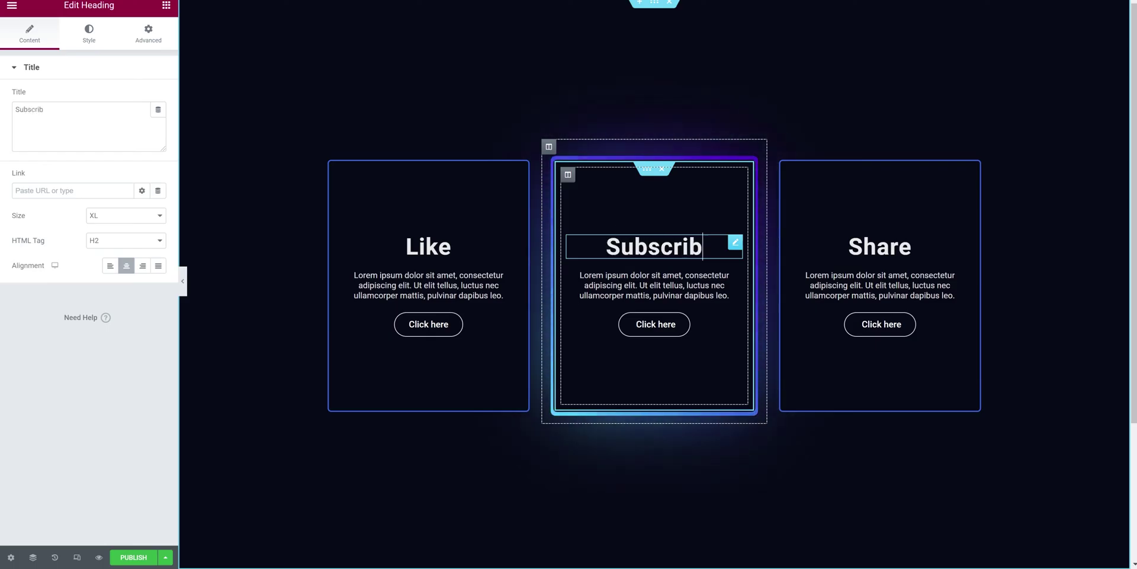
click(183, 281)
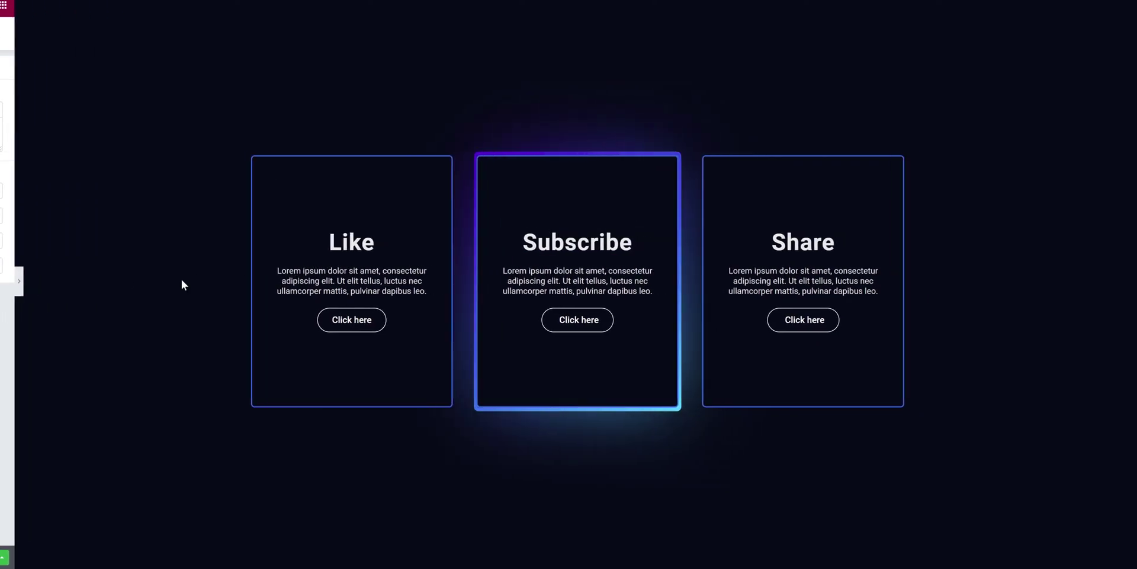